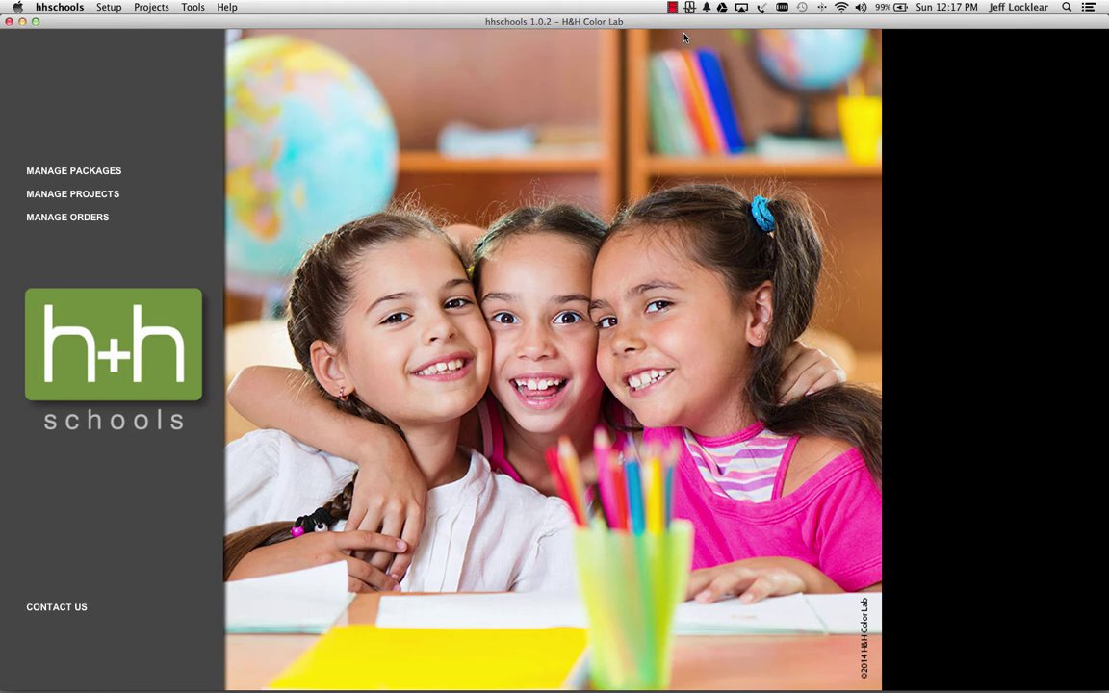
- In the package group list, select the jpg Spring pkgs 2014 group
click(101, 181)
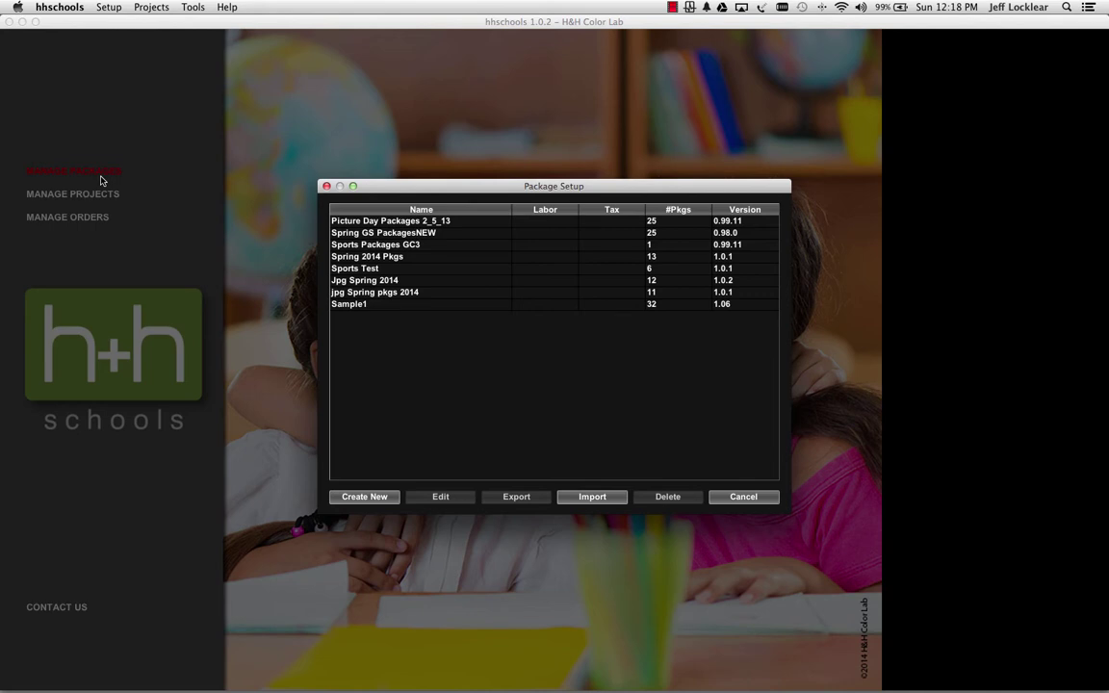
drag(366, 234, 369, 223)
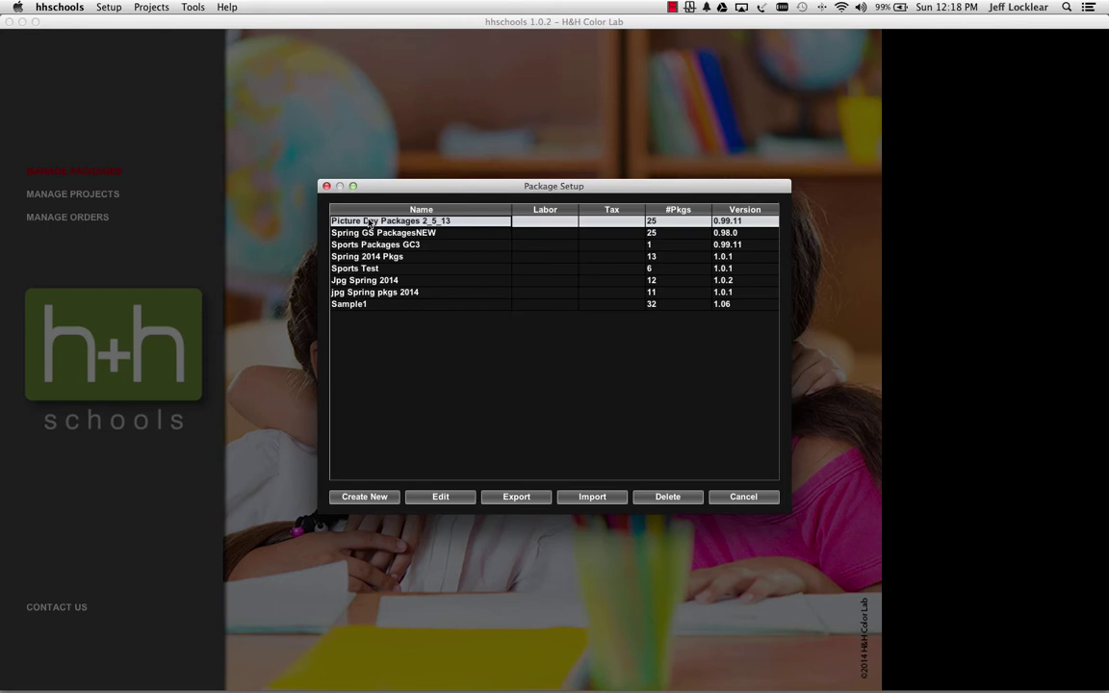
click(385, 292)
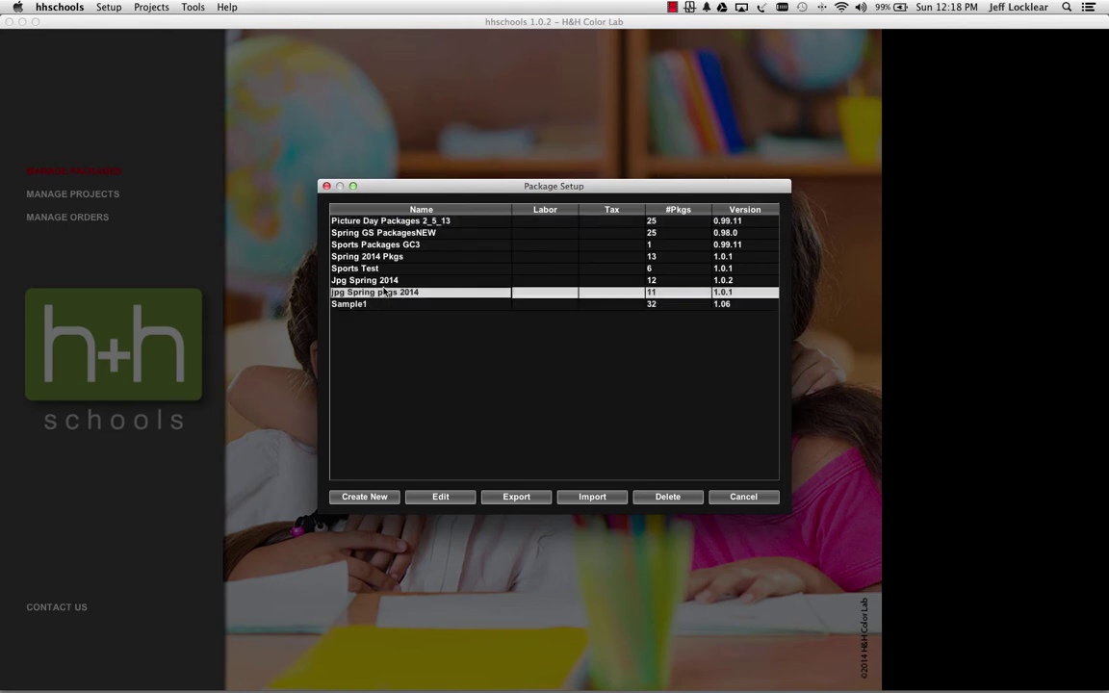
- Export jpg Spring pkgs 2014 to the Package Exports folder under the default file name
click(518, 499)
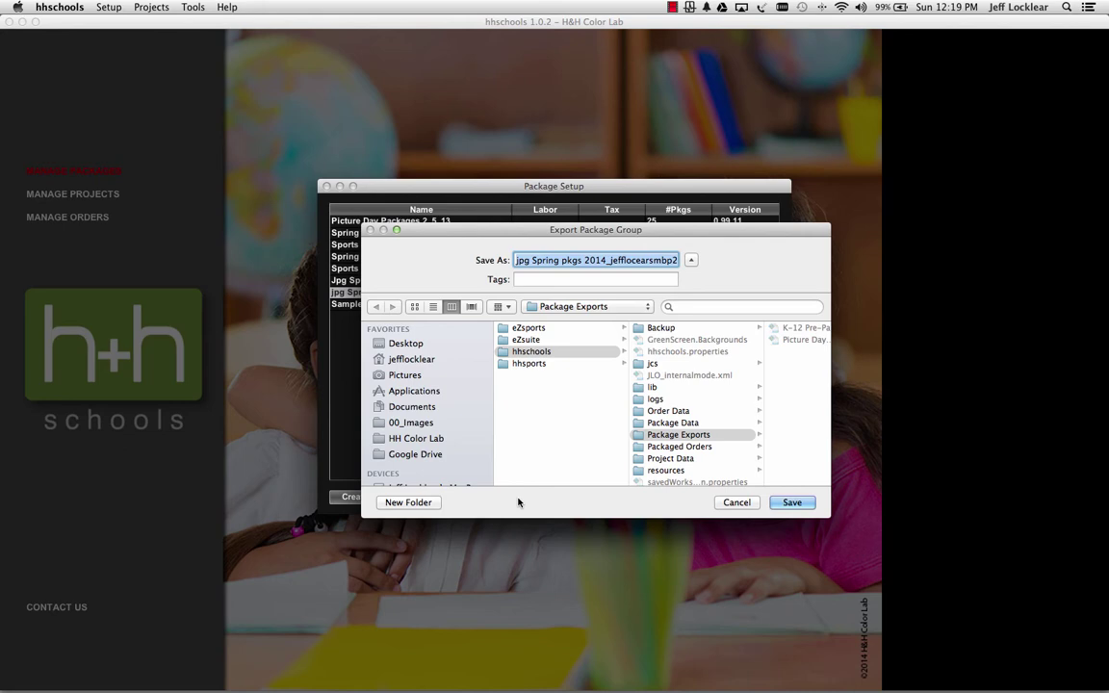
click(790, 502)
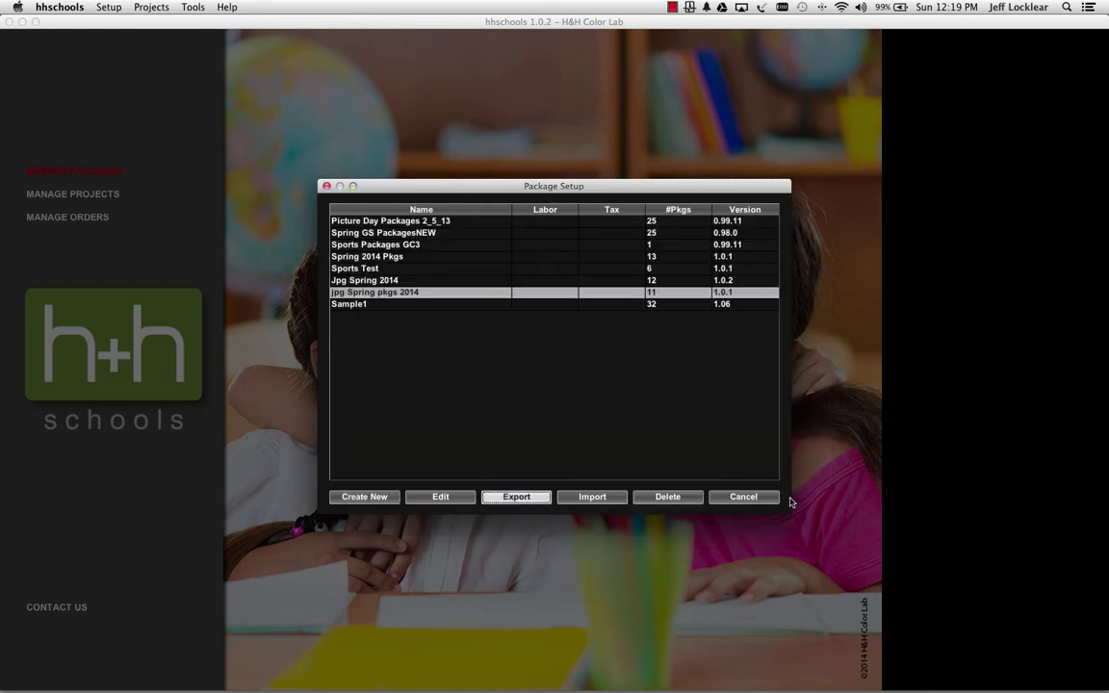
- Delete jpg Spring pkgs 2014, then re-import it from its exported XML file
click(410, 296)
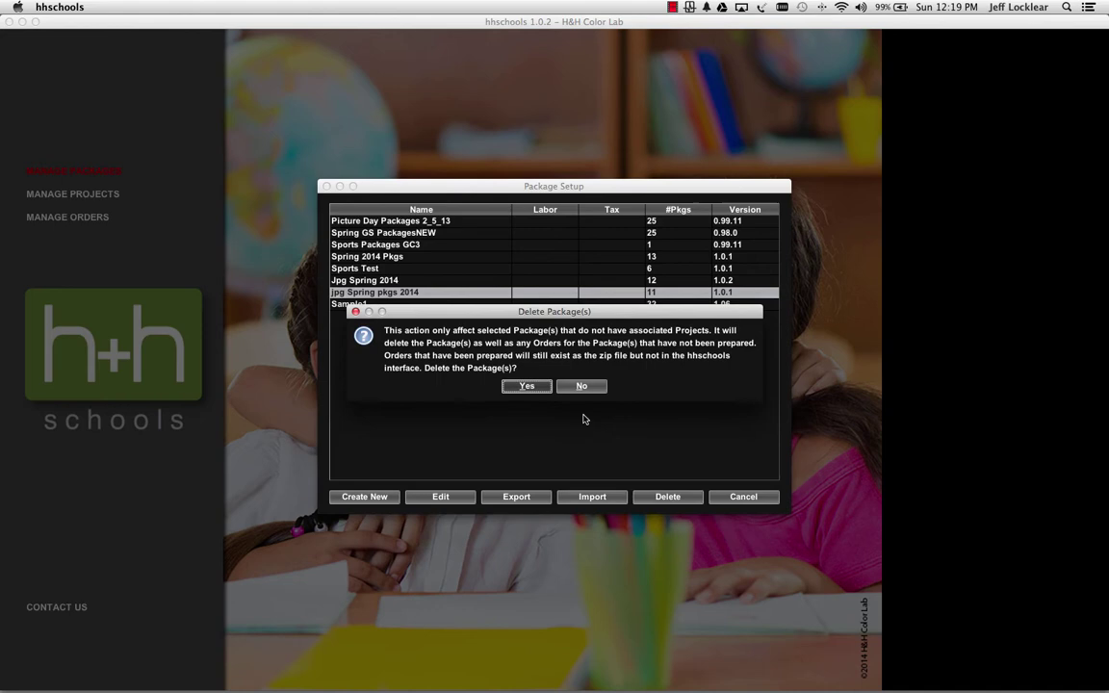
click(527, 387)
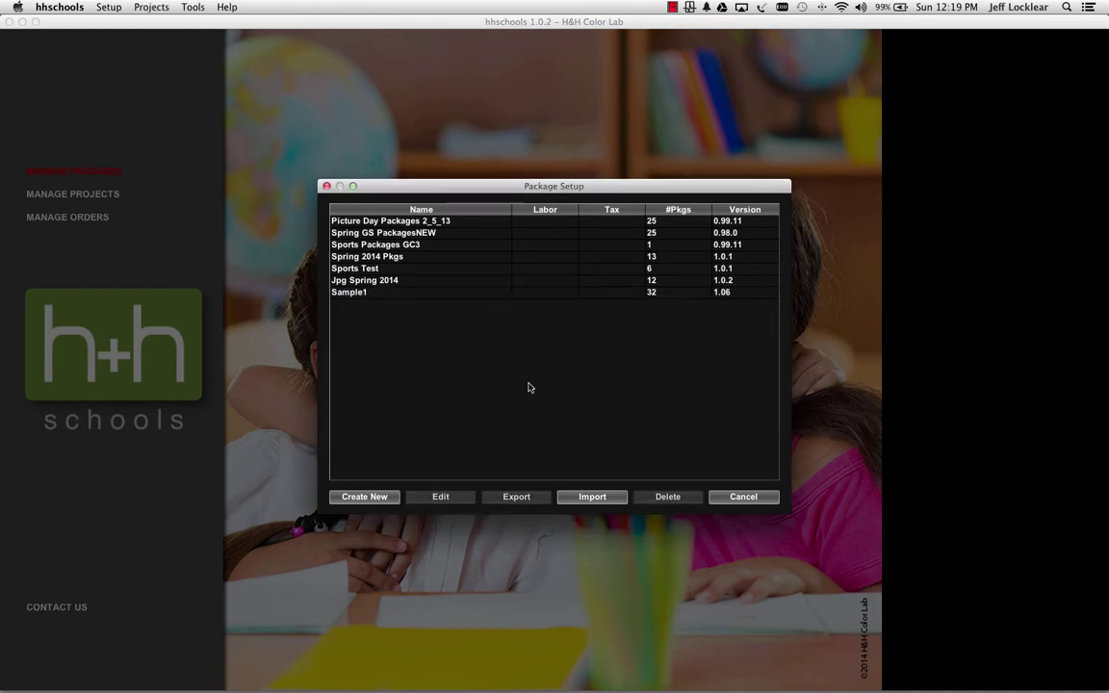
click(592, 497)
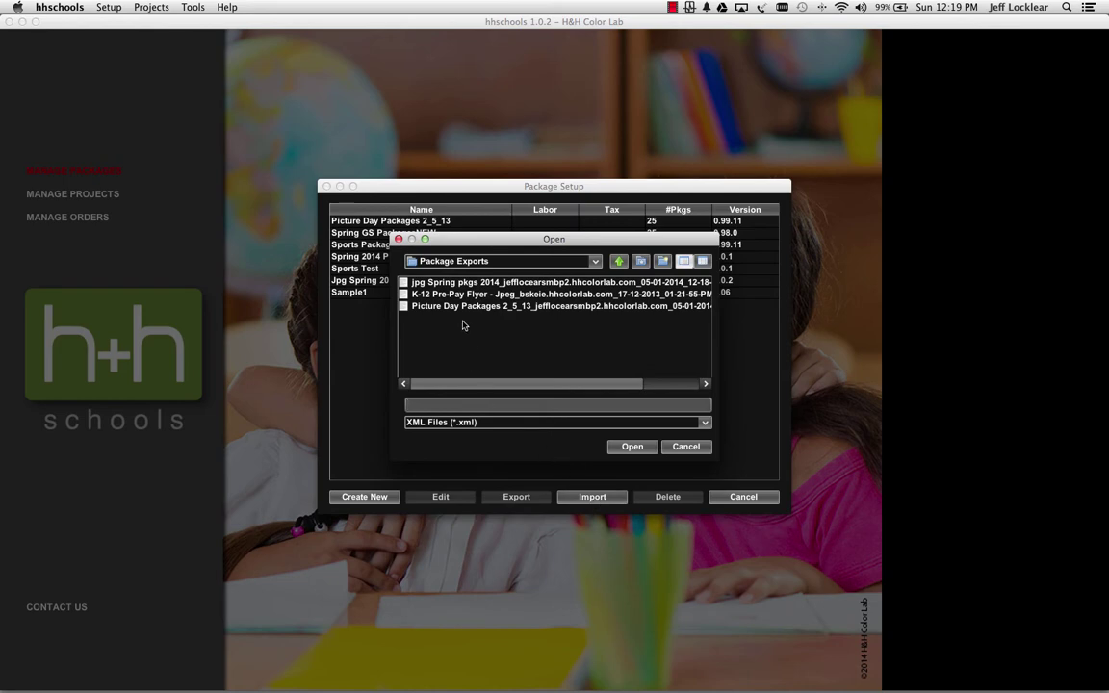
click(452, 285)
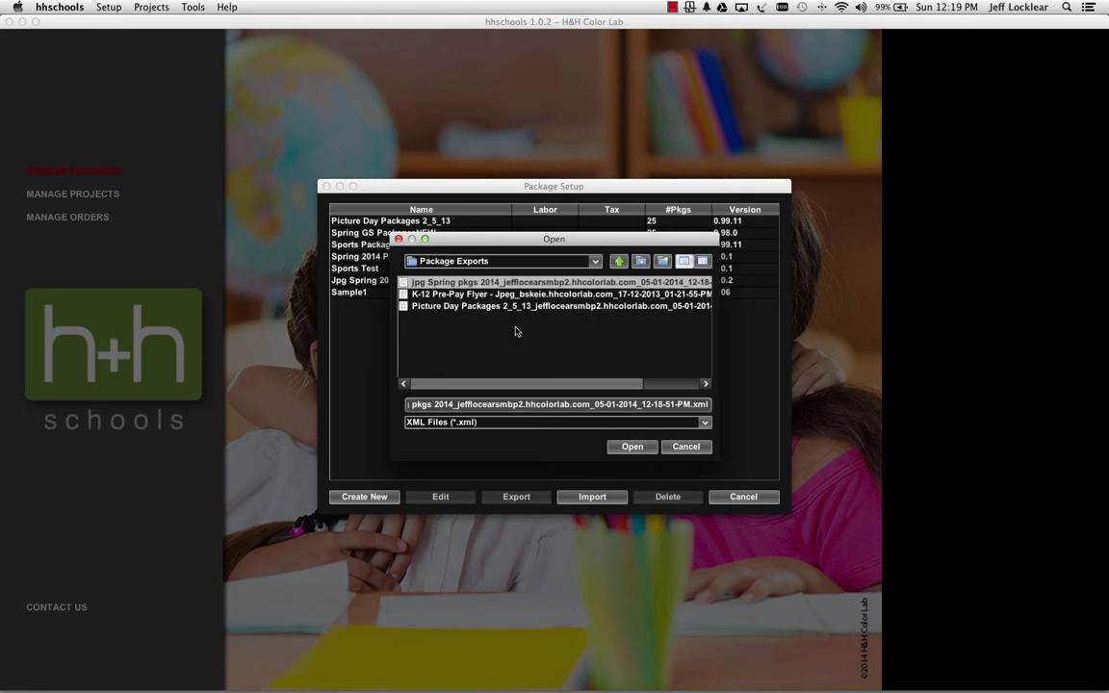
click(633, 447)
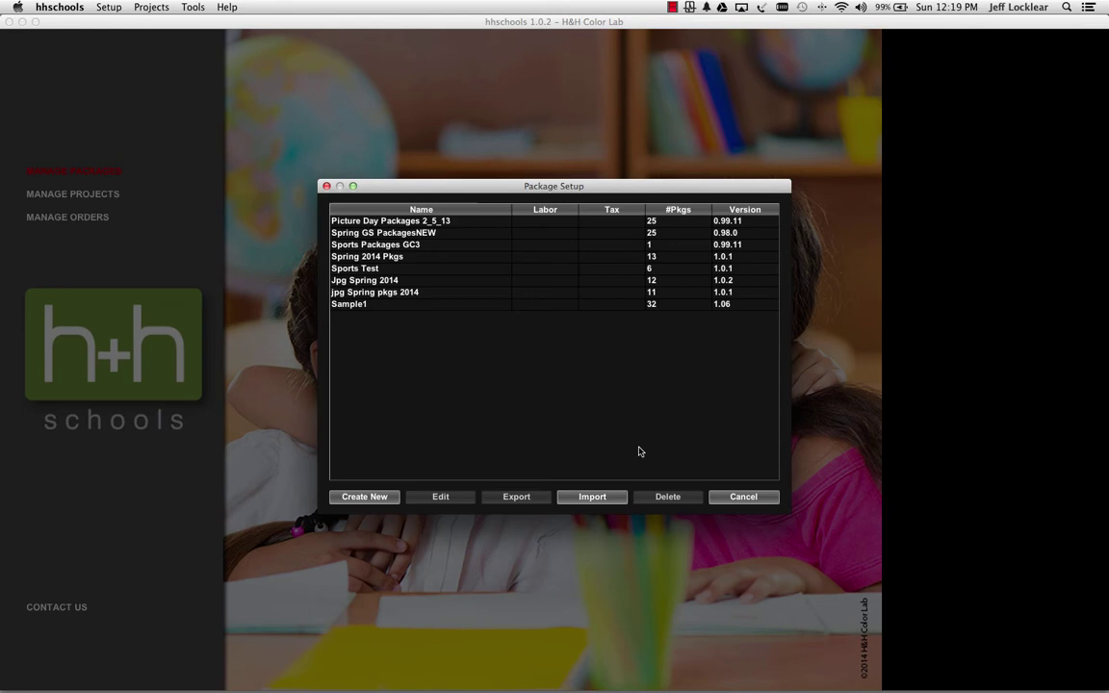
- Create a new package group named 'High School'
click(362, 496)
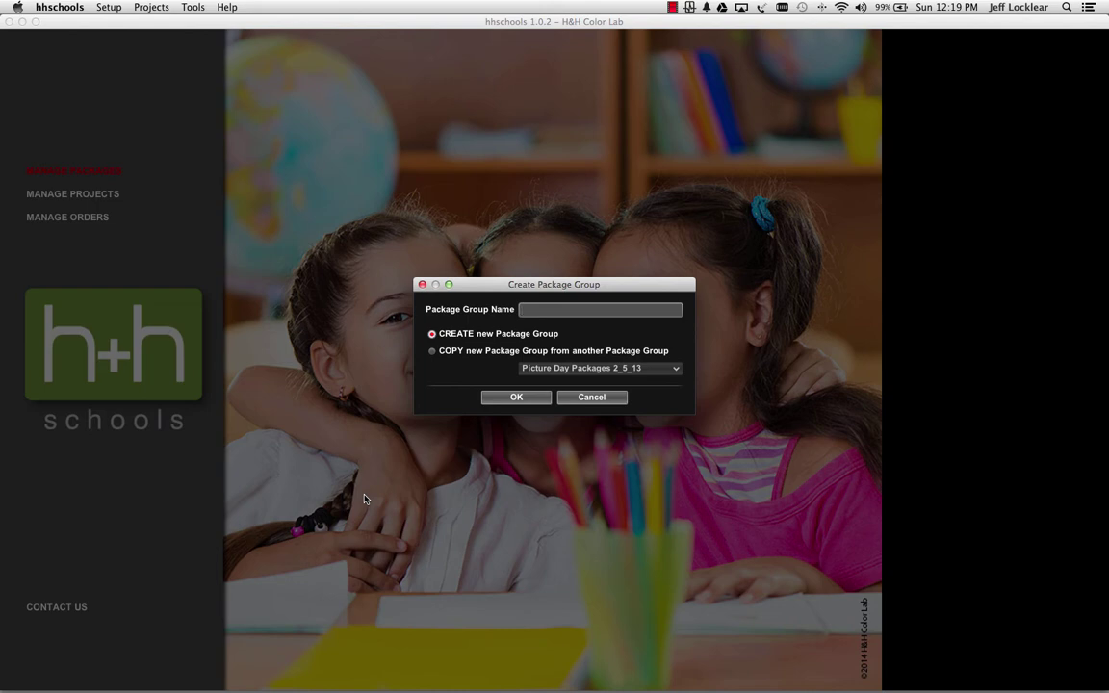
text(High School)
- Confirm the High School group and name package A 'Most Popular'
click(499, 399)
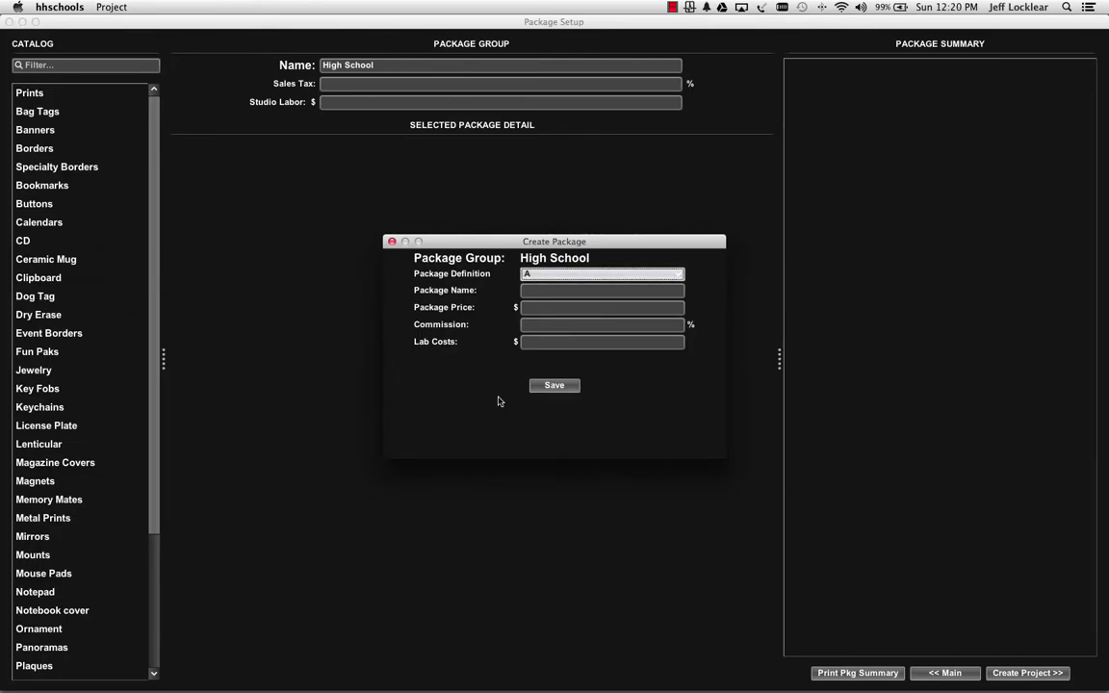
click(555, 275)
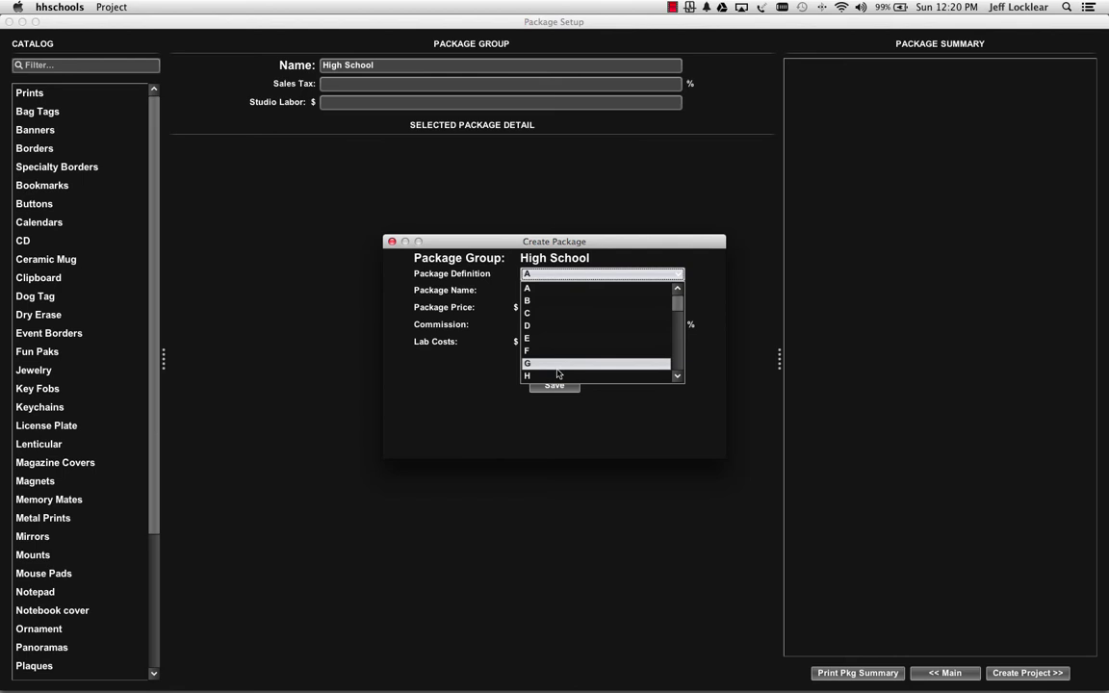
click(562, 280)
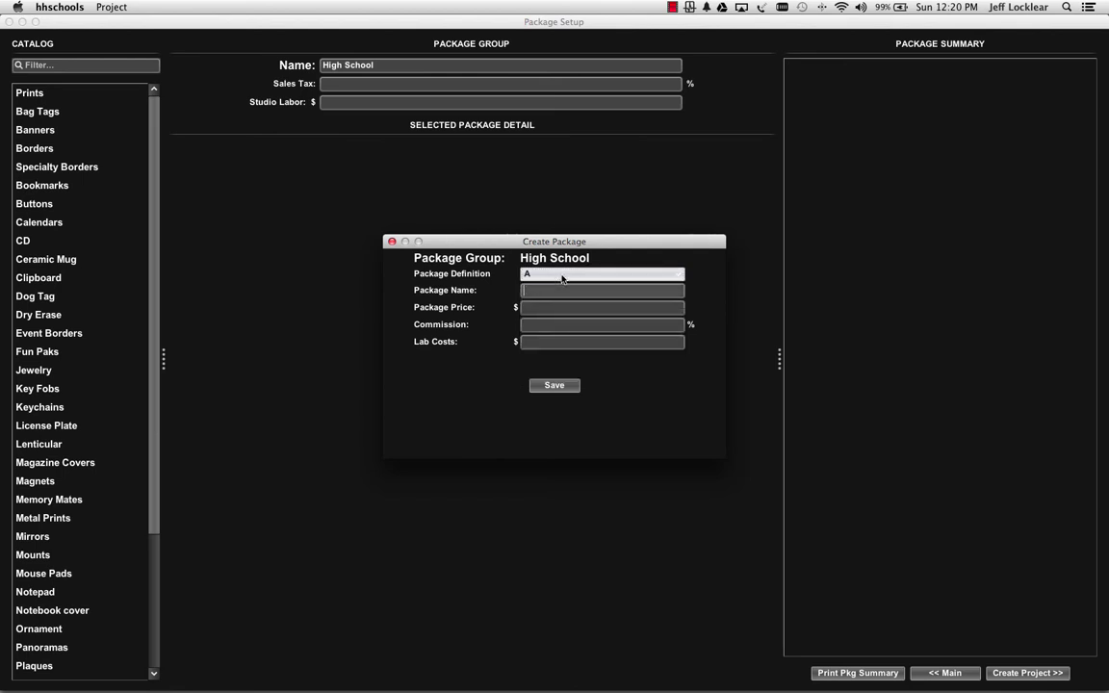
text(Most popular)
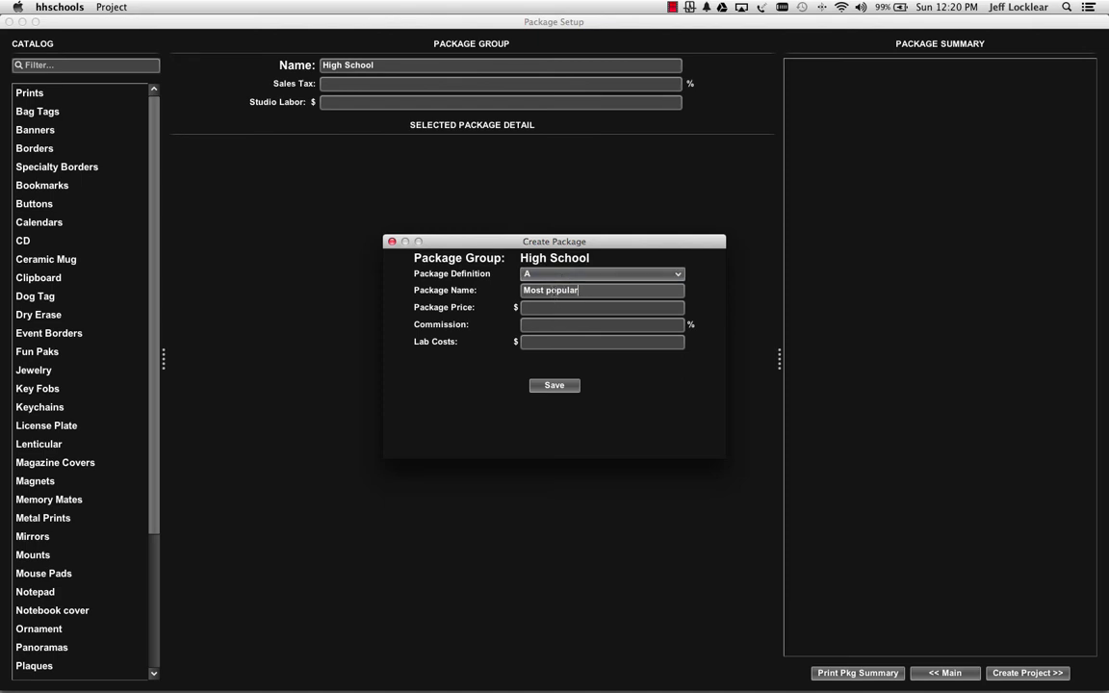
click(550, 290)
key(BackSpace)
text(P)
- Price package A at 15.00 and save it, leaving Commission and Lab Costs blank
click(545, 305)
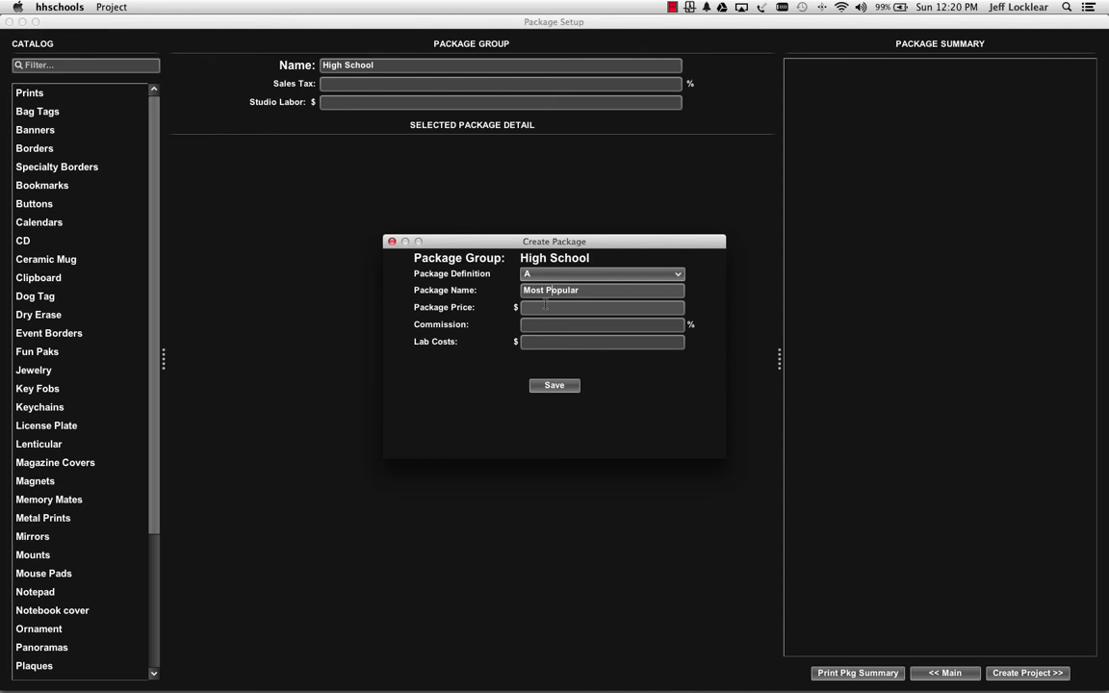
click(545, 304)
text(1)
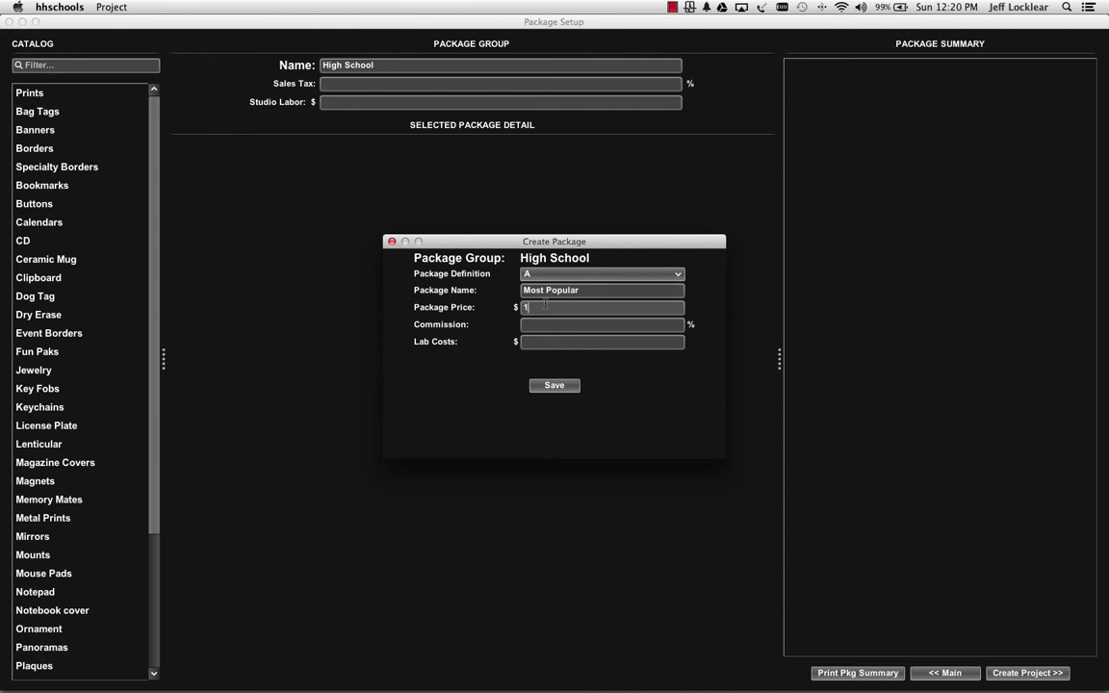
text(5.00)
key(Tab)
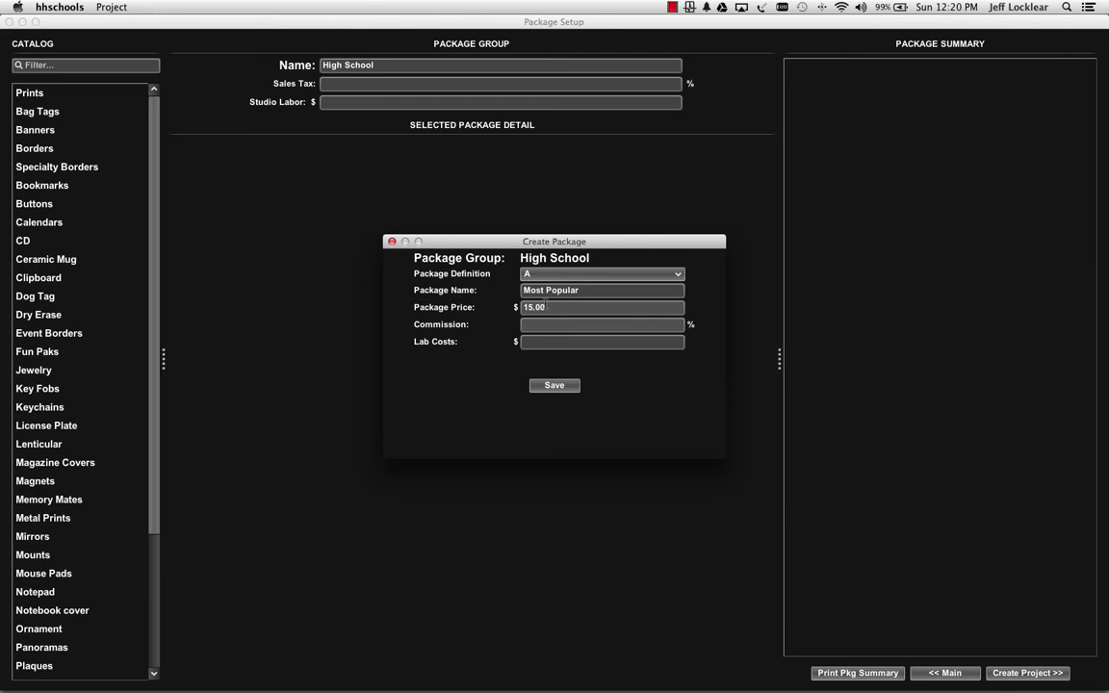
key(Tab)
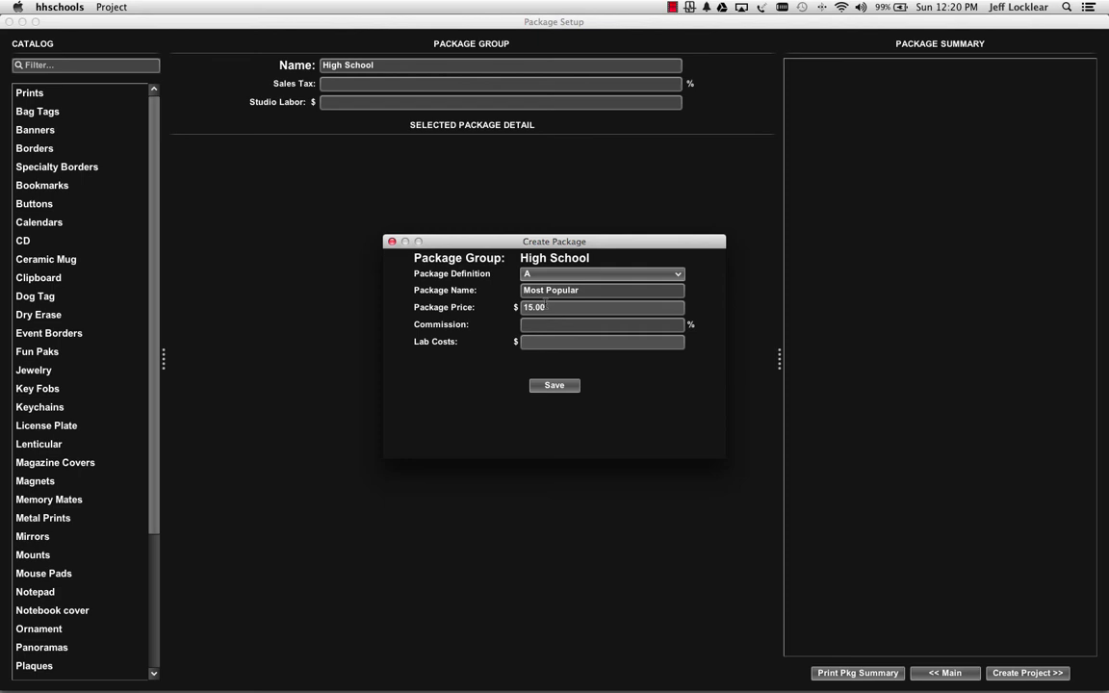
key(Return)
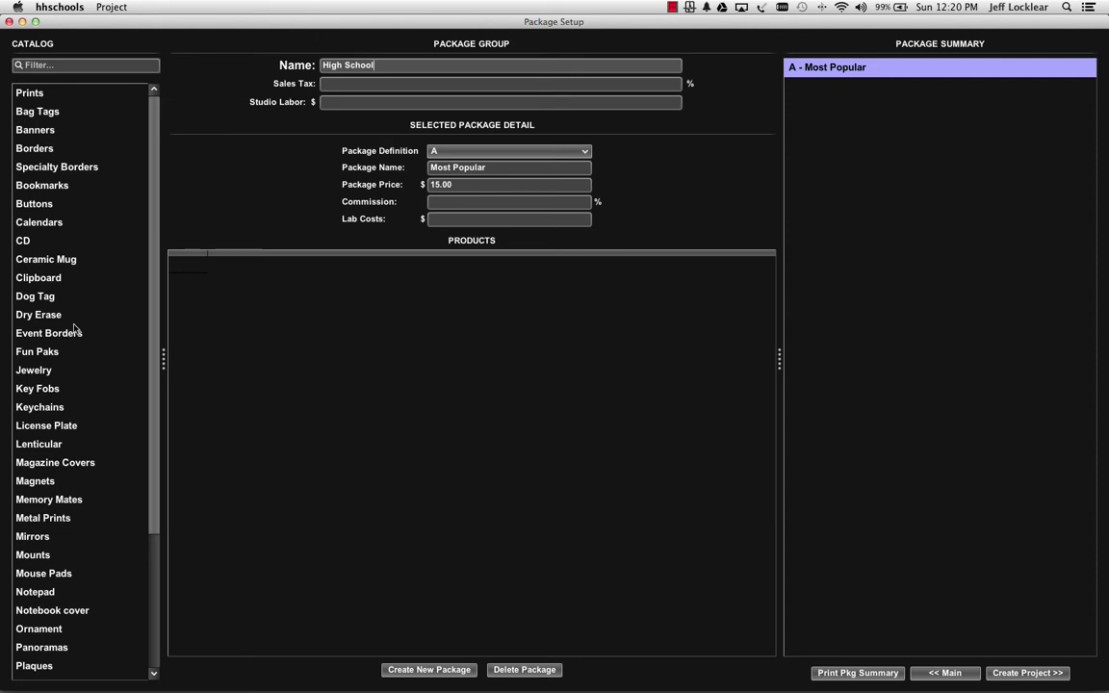
click(41, 151)
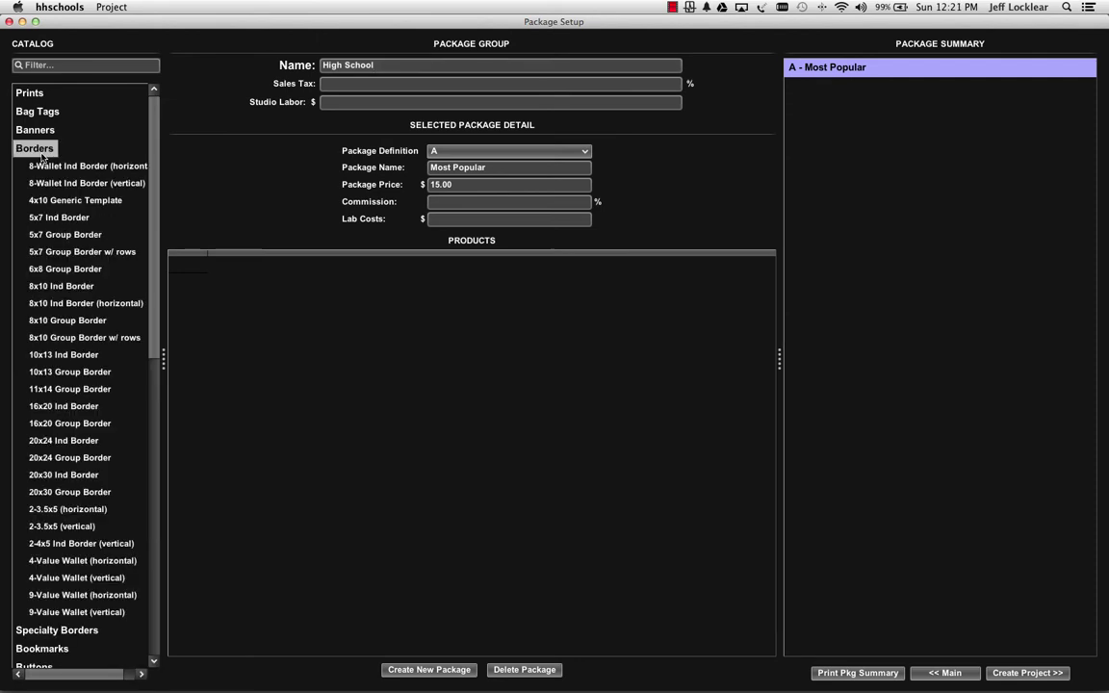
double_click(58, 218)
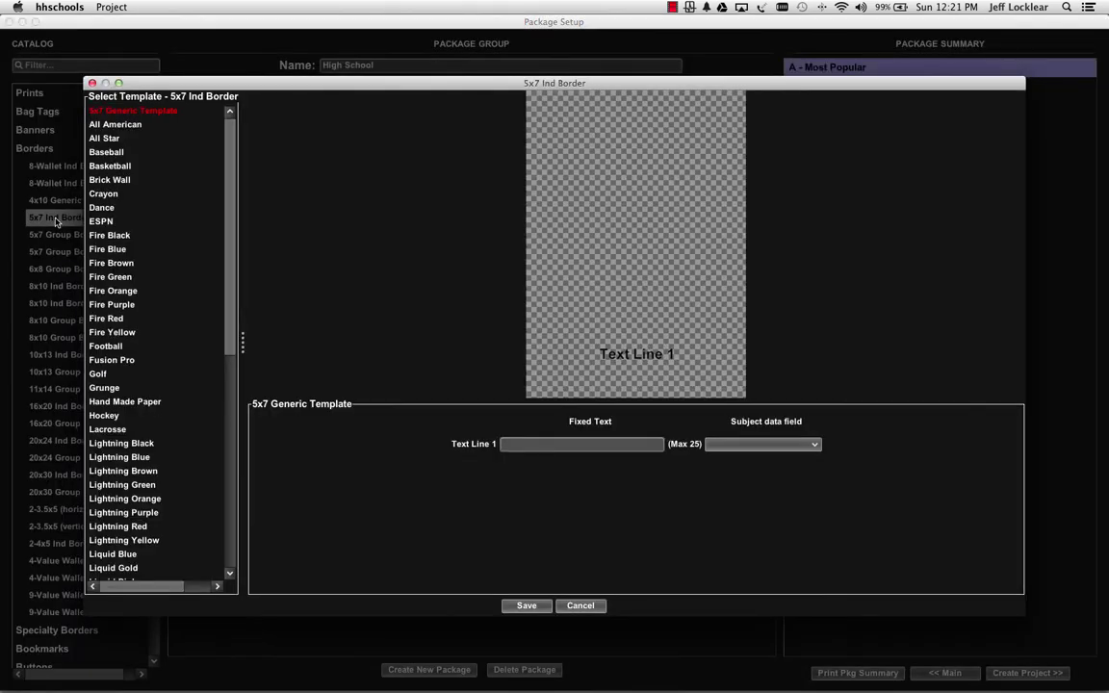
click(101, 207)
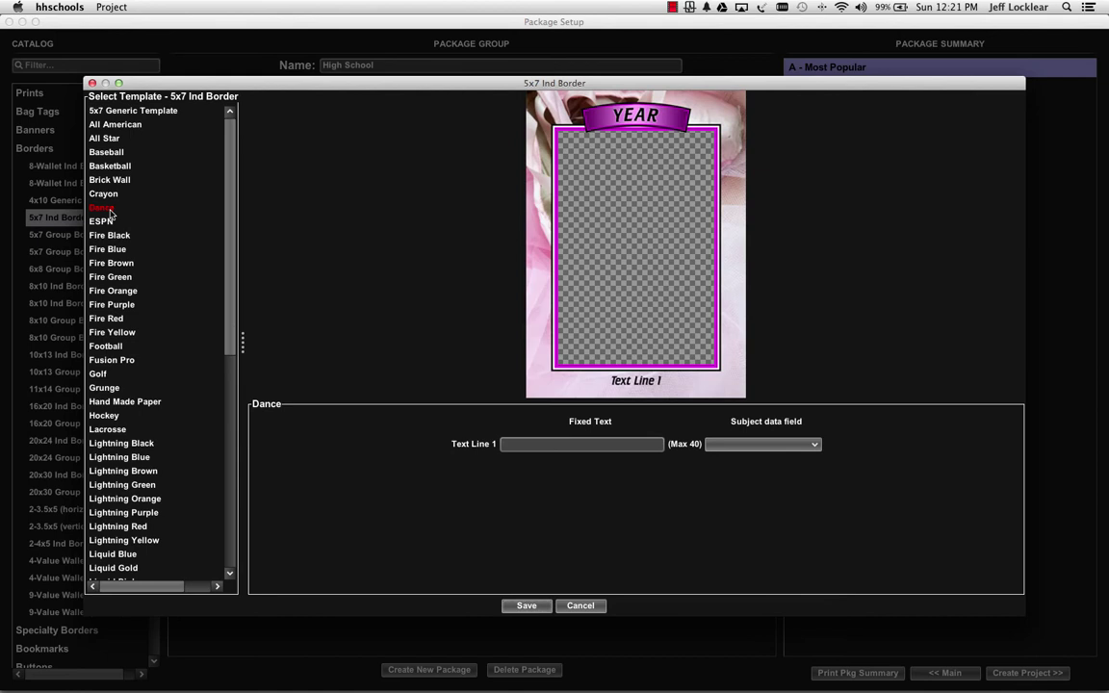
click(109, 248)
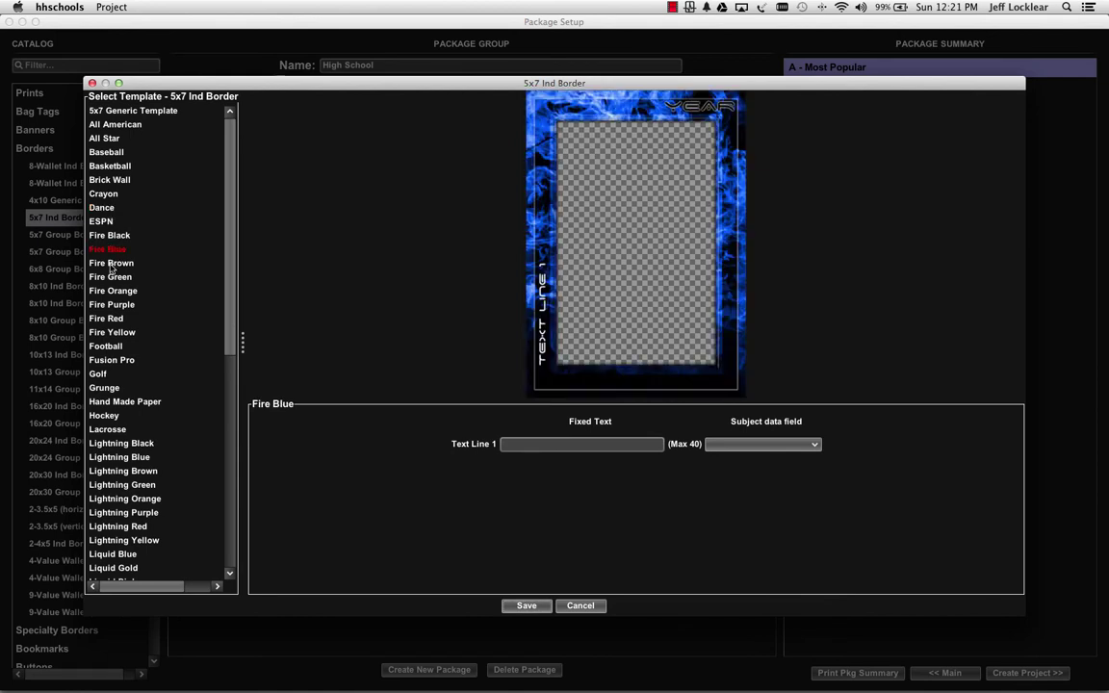
click(106, 318)
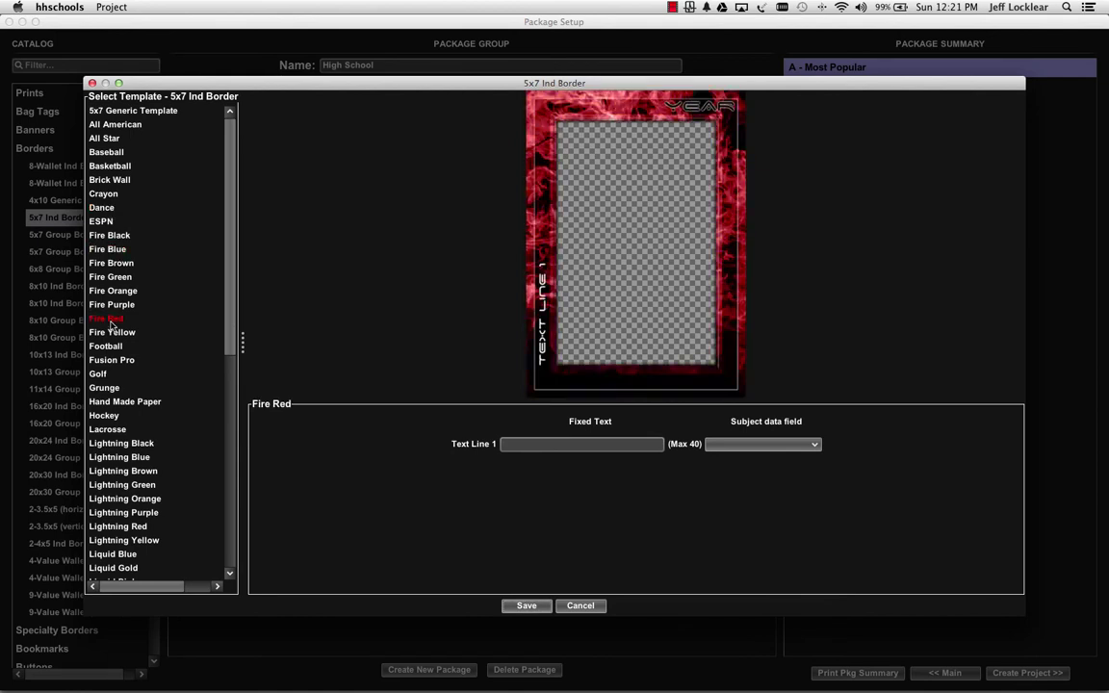
click(102, 374)
click(582, 606)
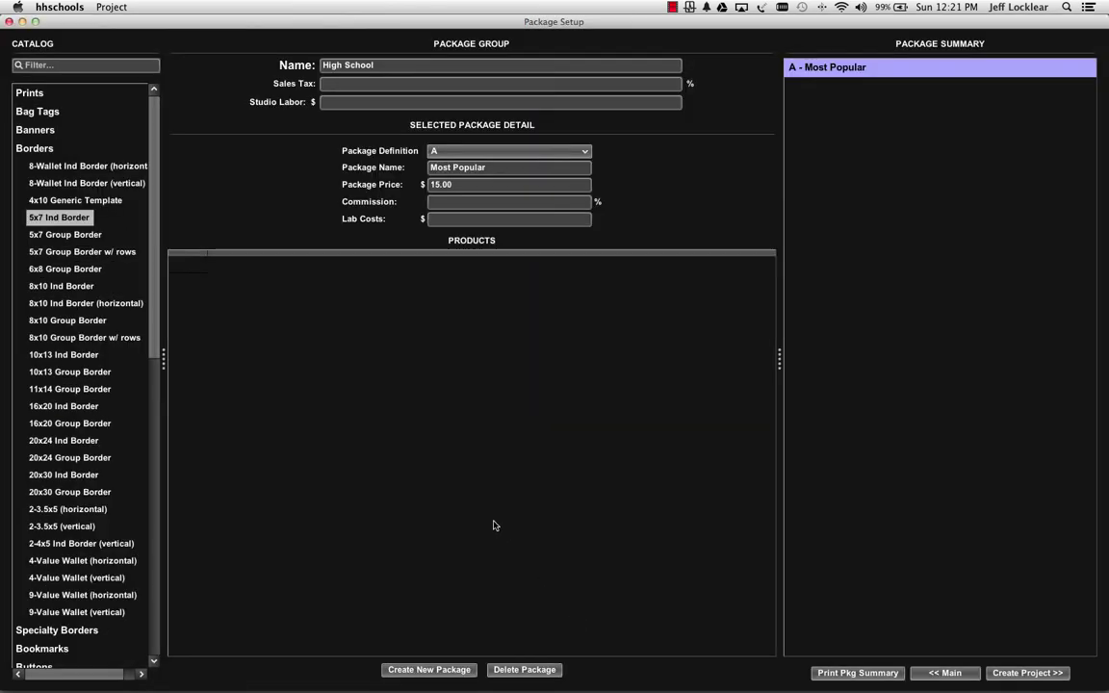
click(33, 148)
click(30, 204)
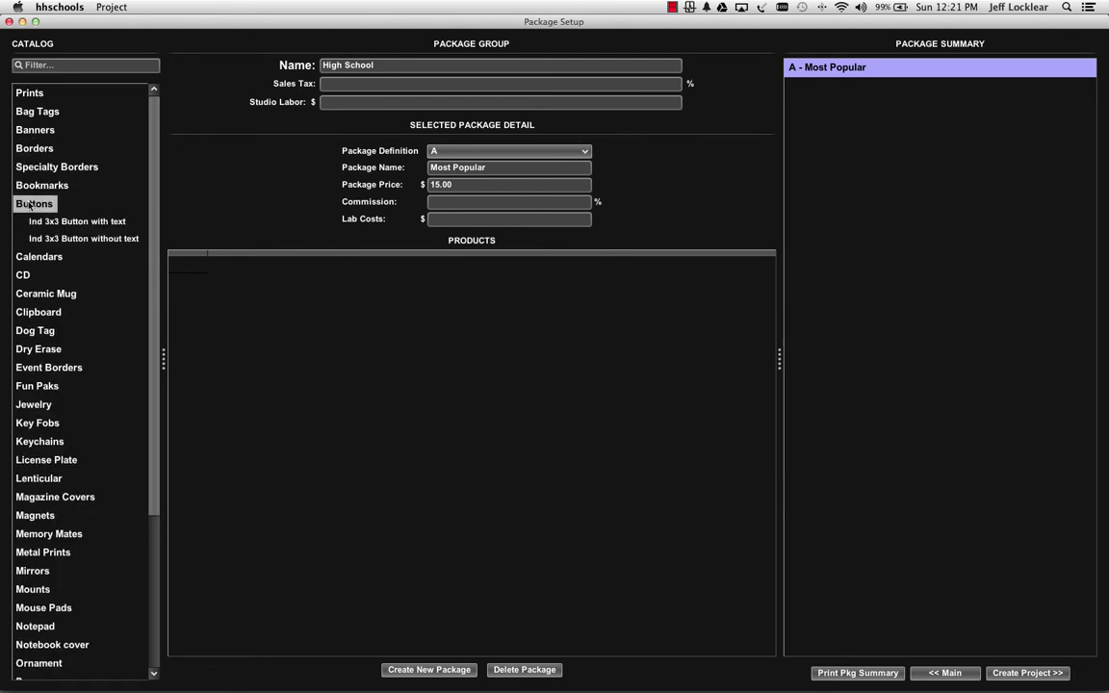
click(30, 204)
scroll(39, 308, down, 5)
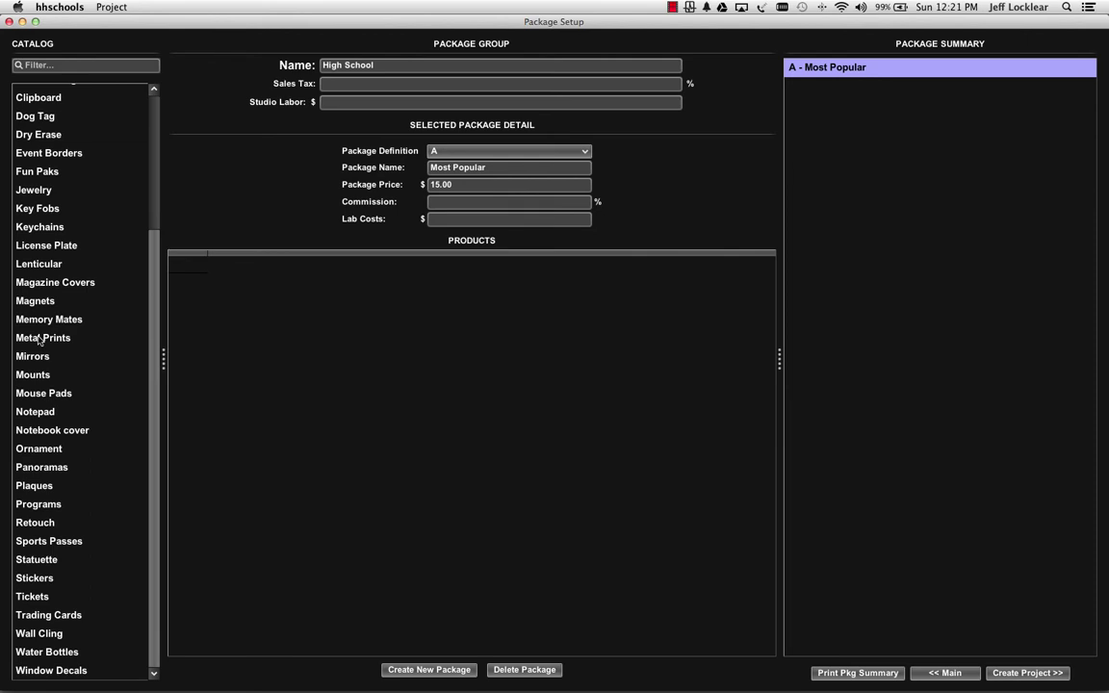
scroll(38, 339, up, 5)
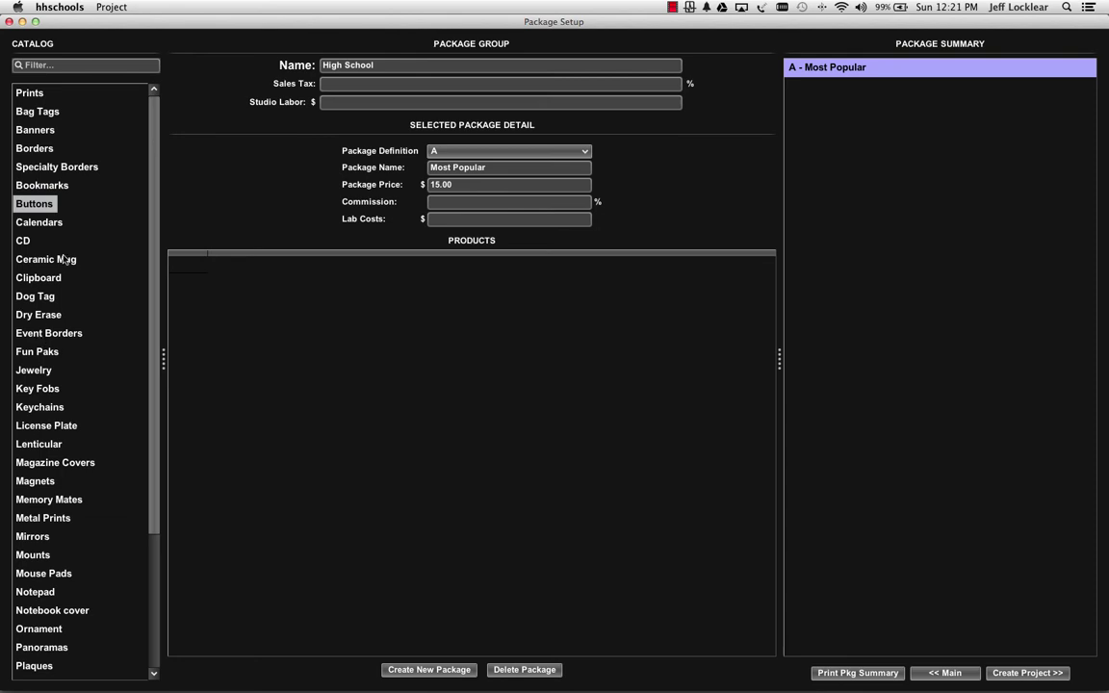
- Filter the catalog by 'fire red' and preview its 5x7 Group Border without adding it
click(78, 64)
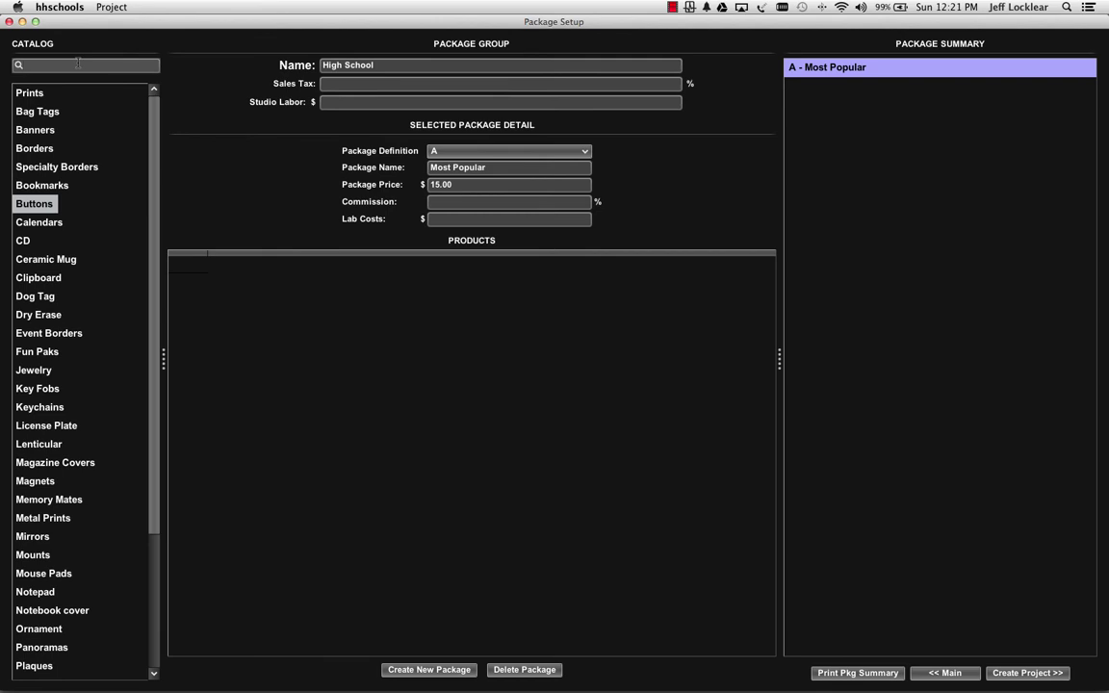
text(fire)
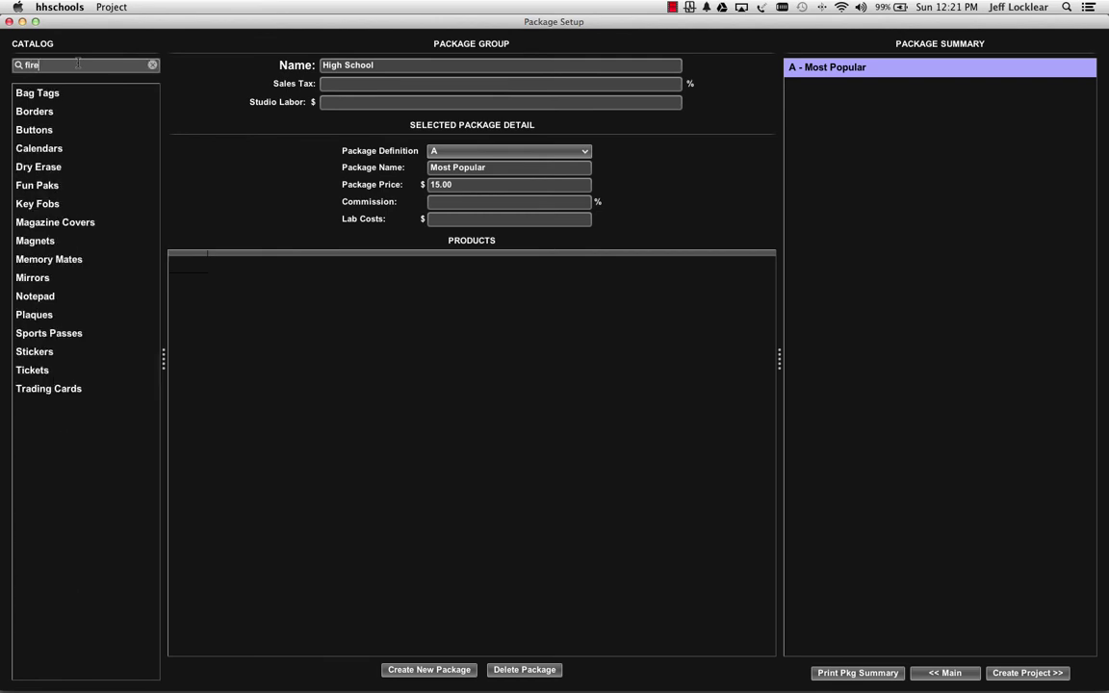
text( red)
click(41, 113)
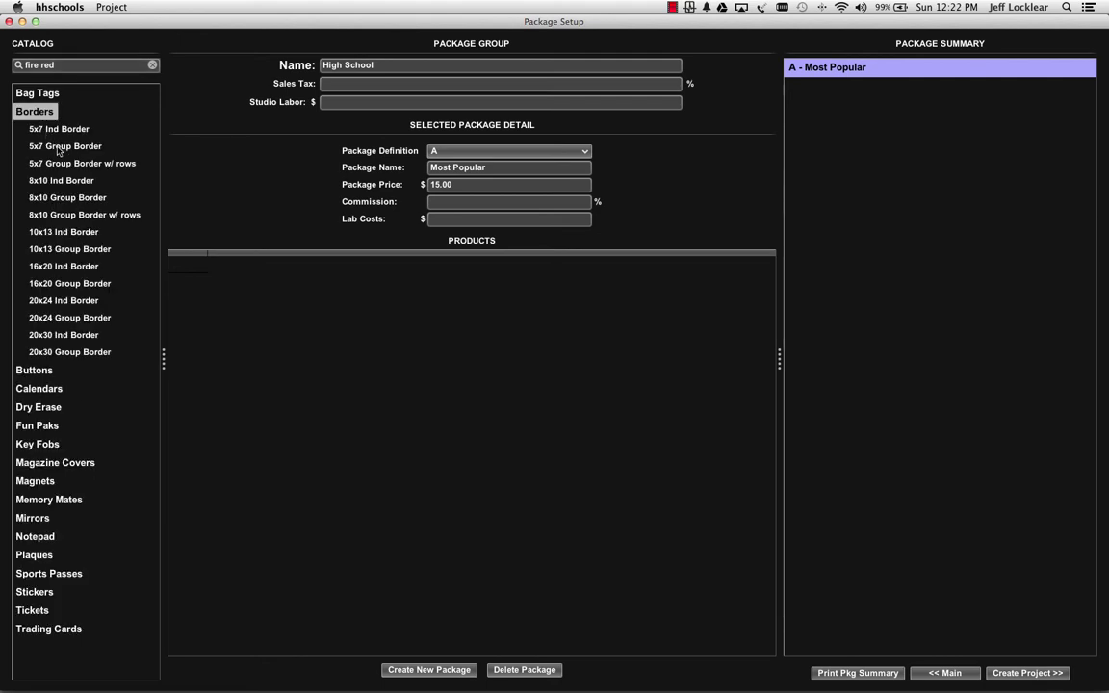
double_click(58, 148)
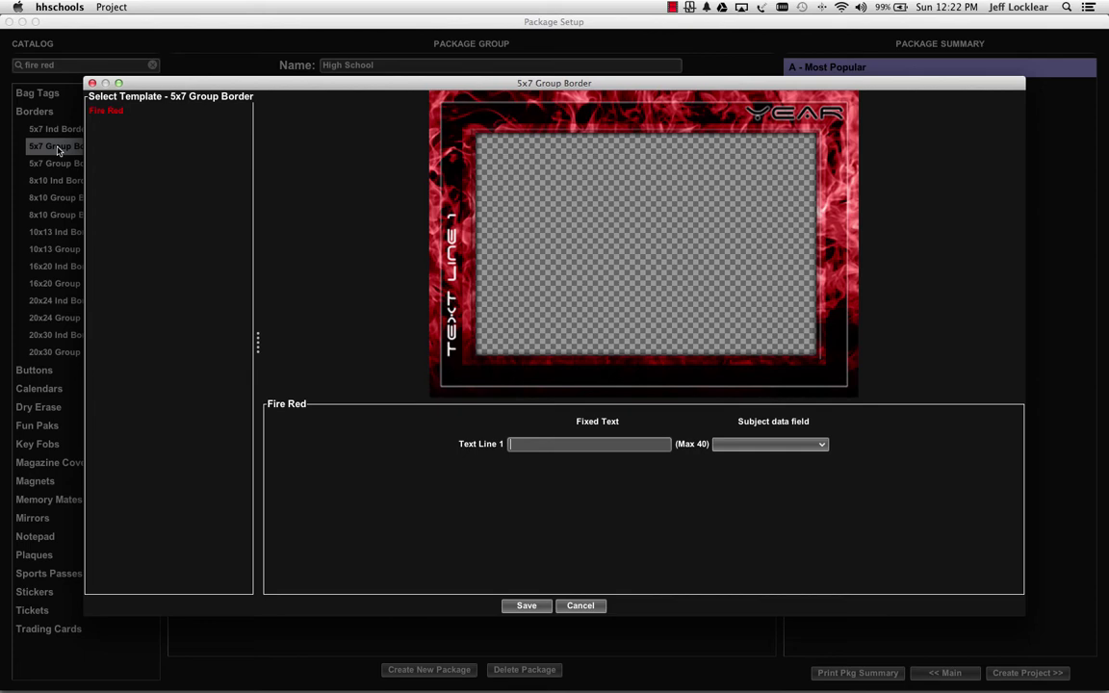
click(578, 605)
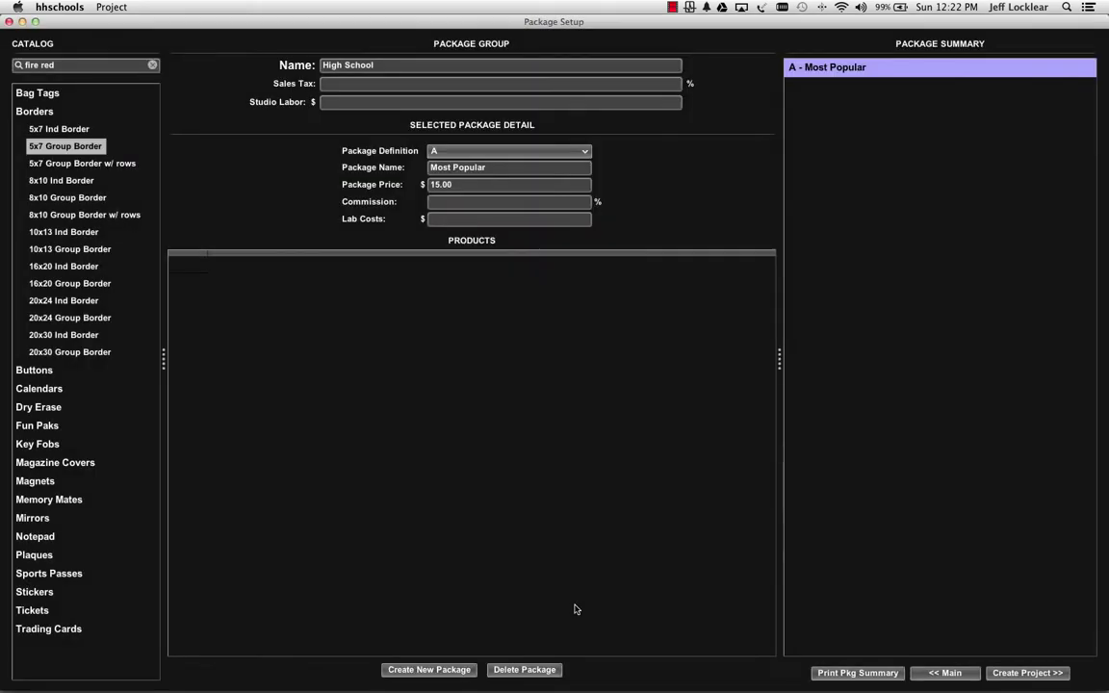
click(144, 65)
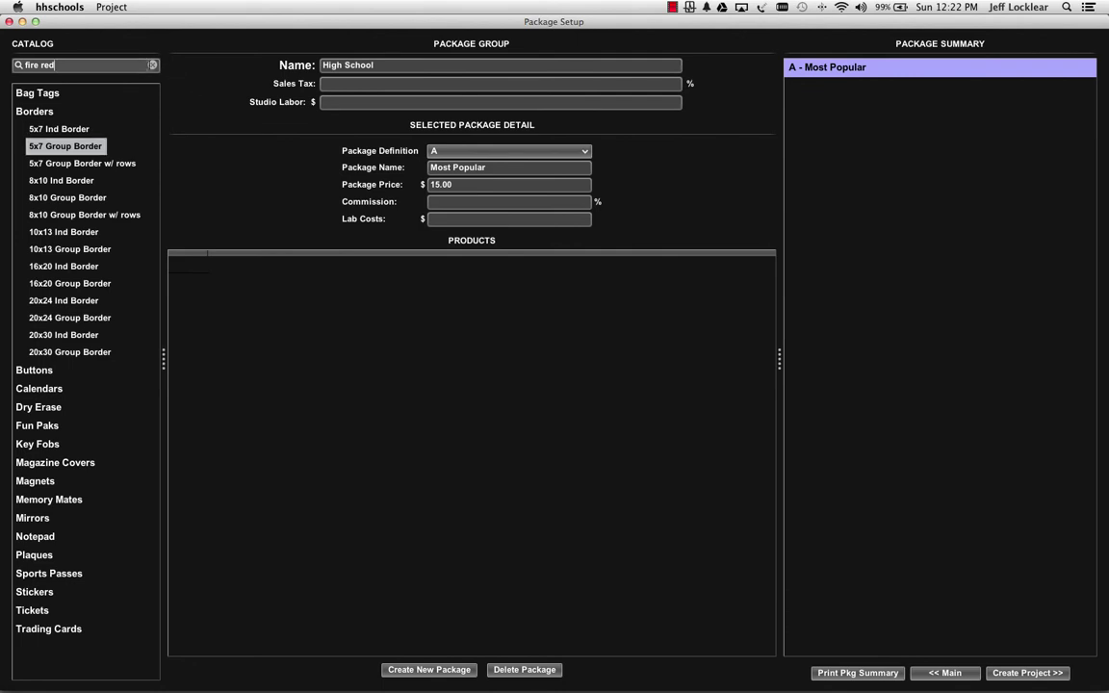
- Preview the Crayon 5x7 Ind Border without adding it, then clear the catalog filter
click(152, 64)
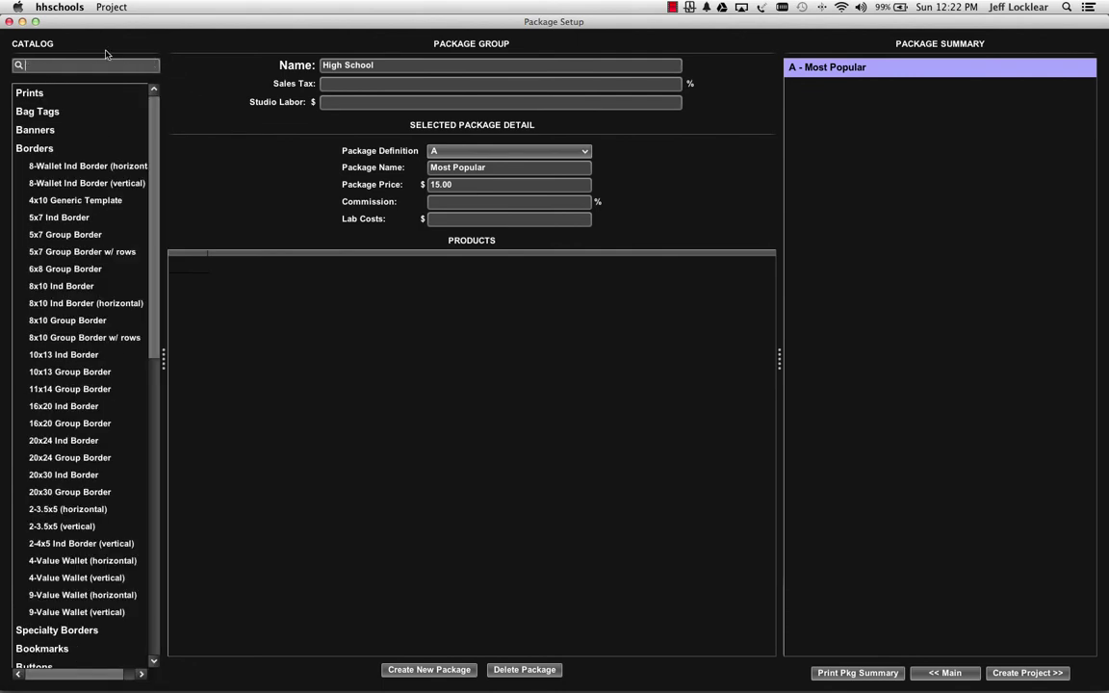
text(Crayon)
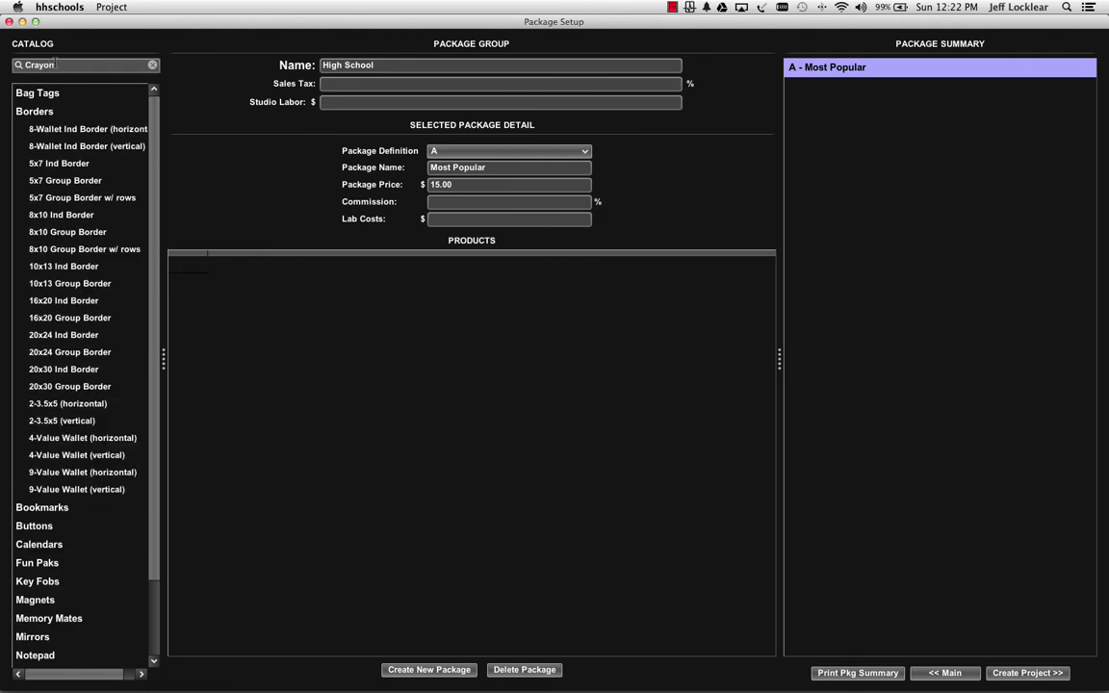
double_click(55, 162)
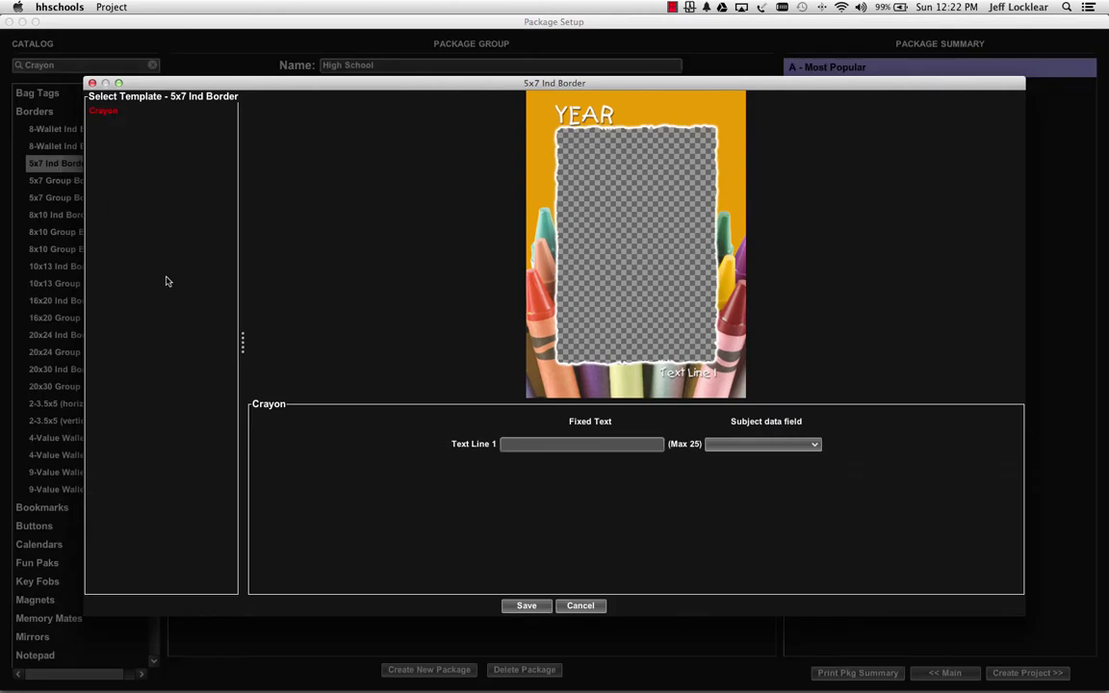
click(568, 605)
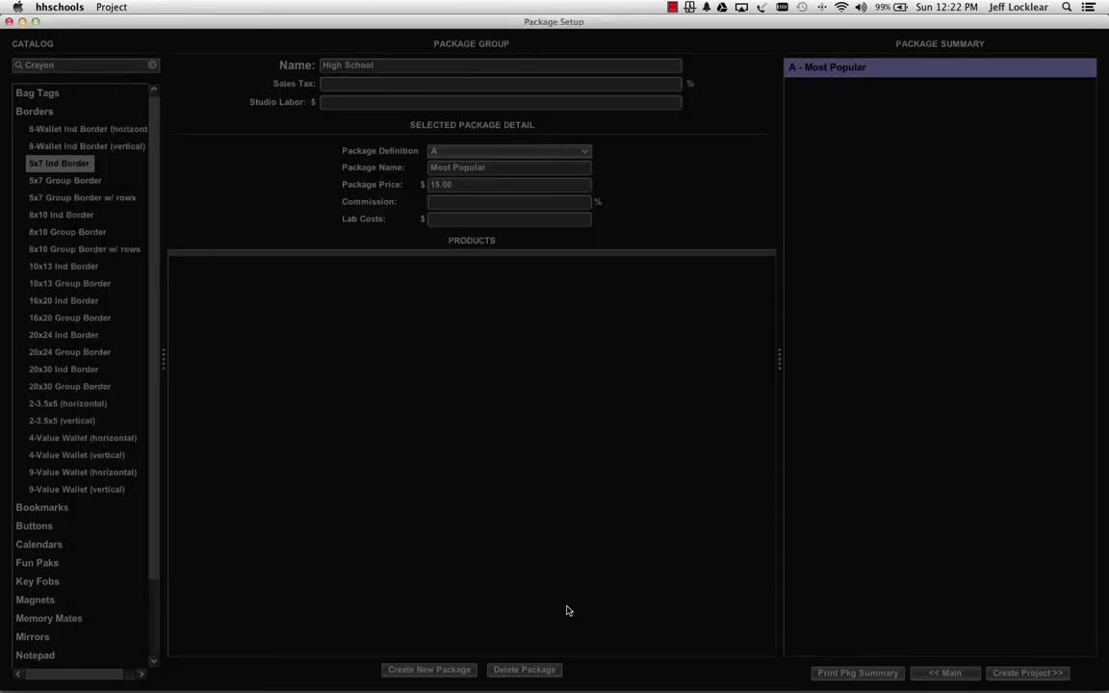
click(47, 112)
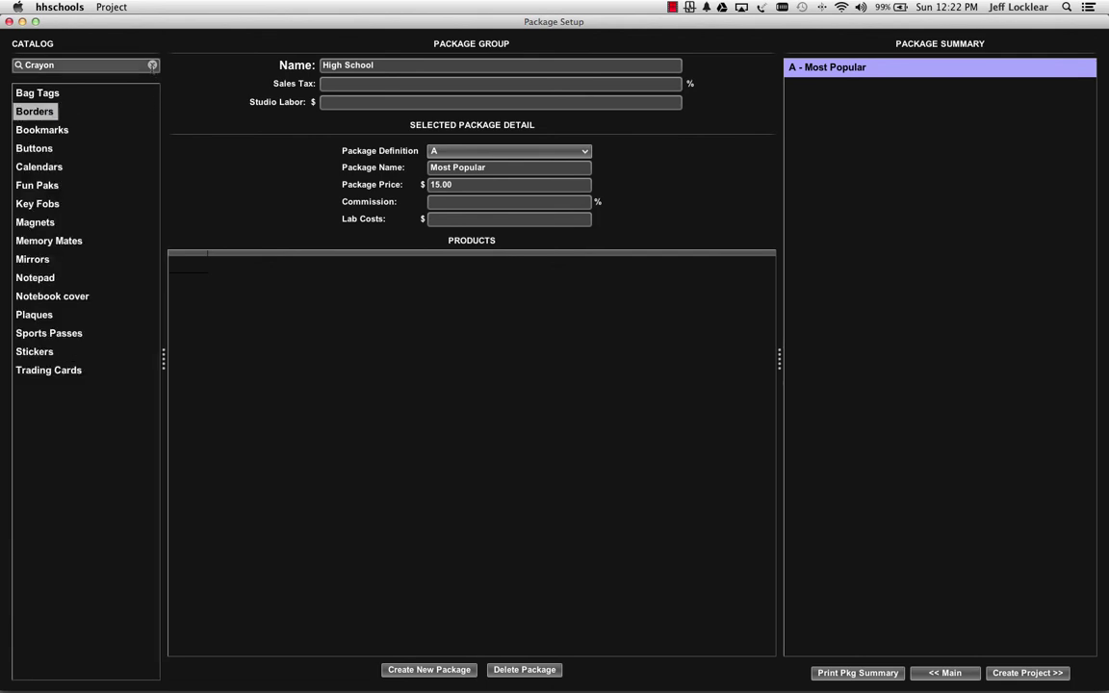
click(152, 65)
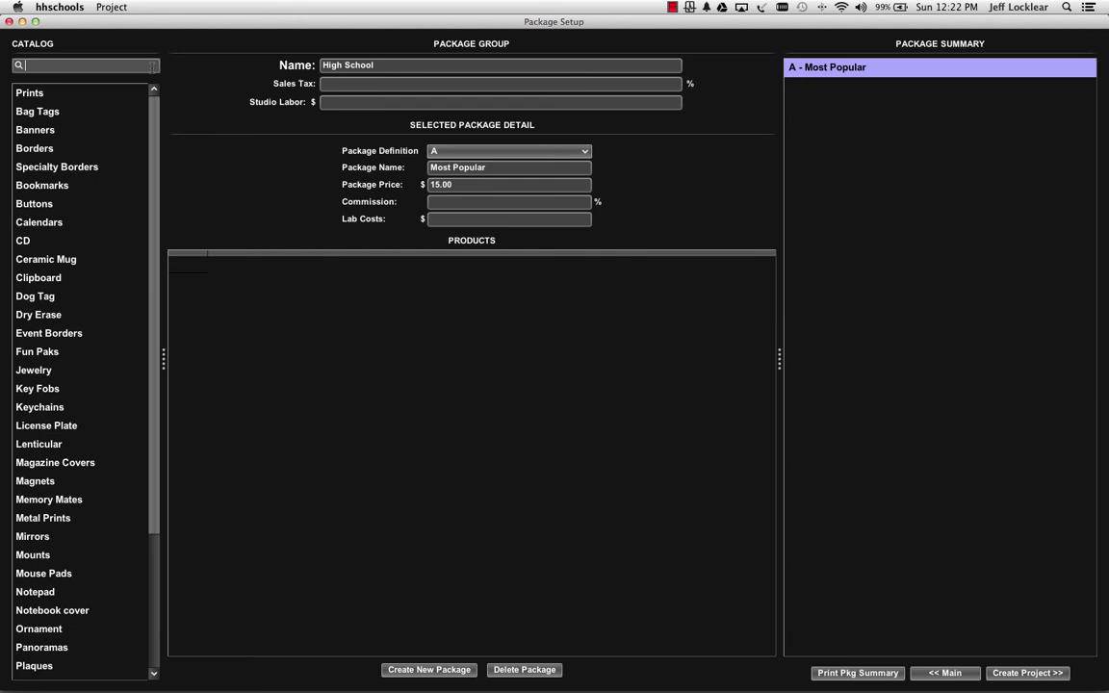
- Add one 8x10 print on ESurface paper in Color to package A
click(32, 93)
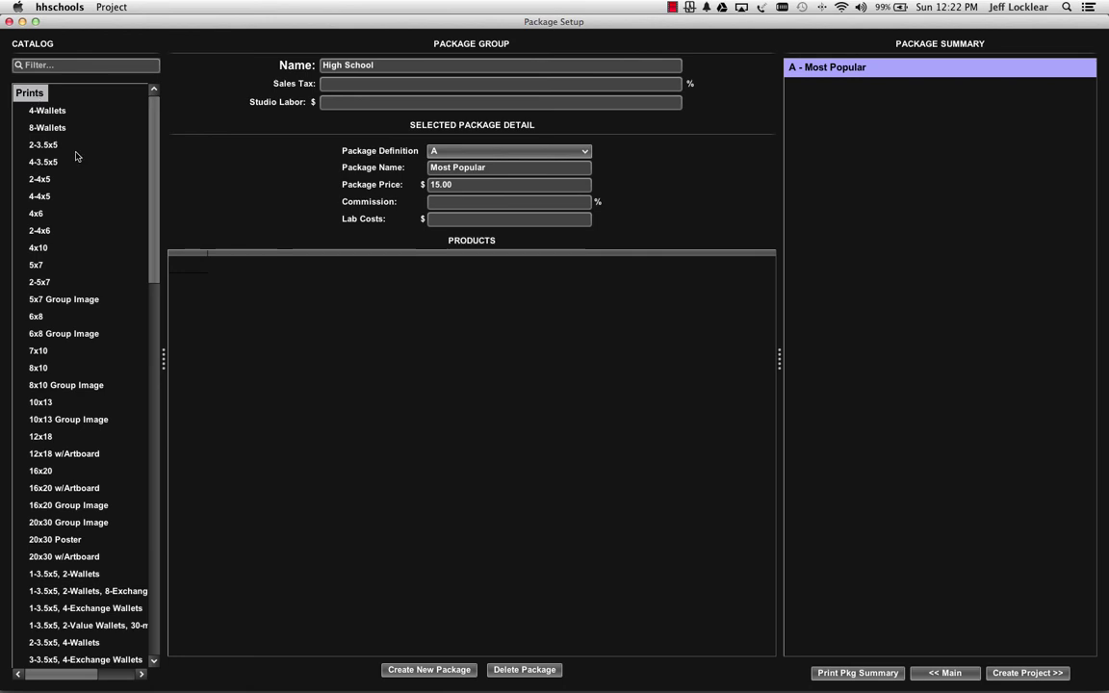
double_click(39, 368)
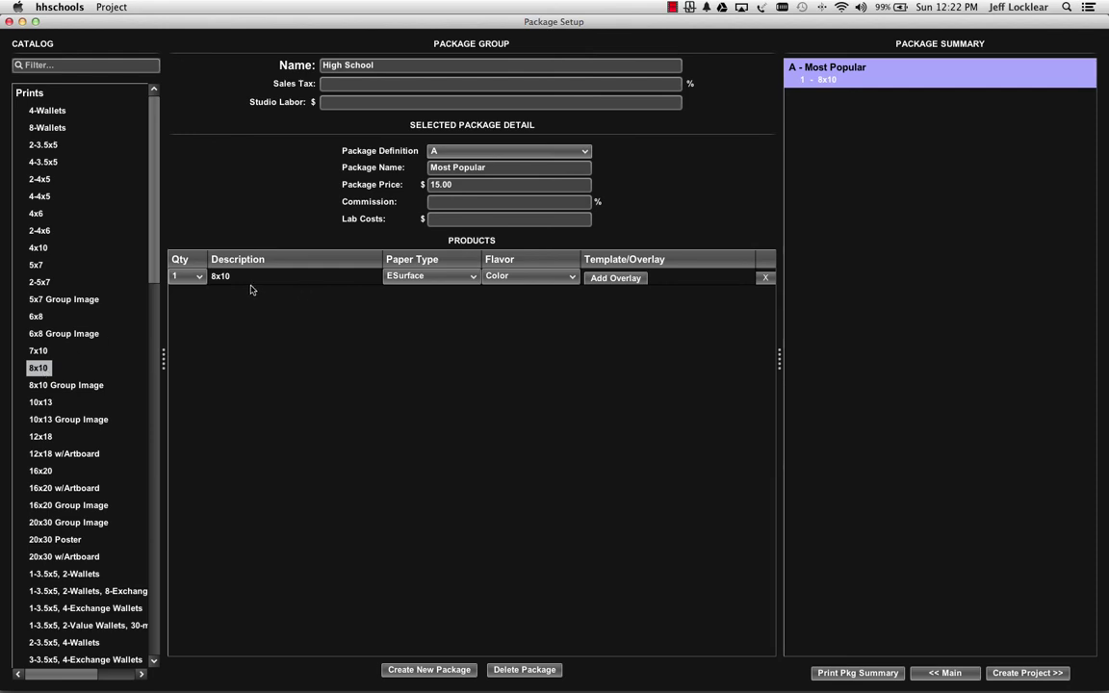
click(198, 276)
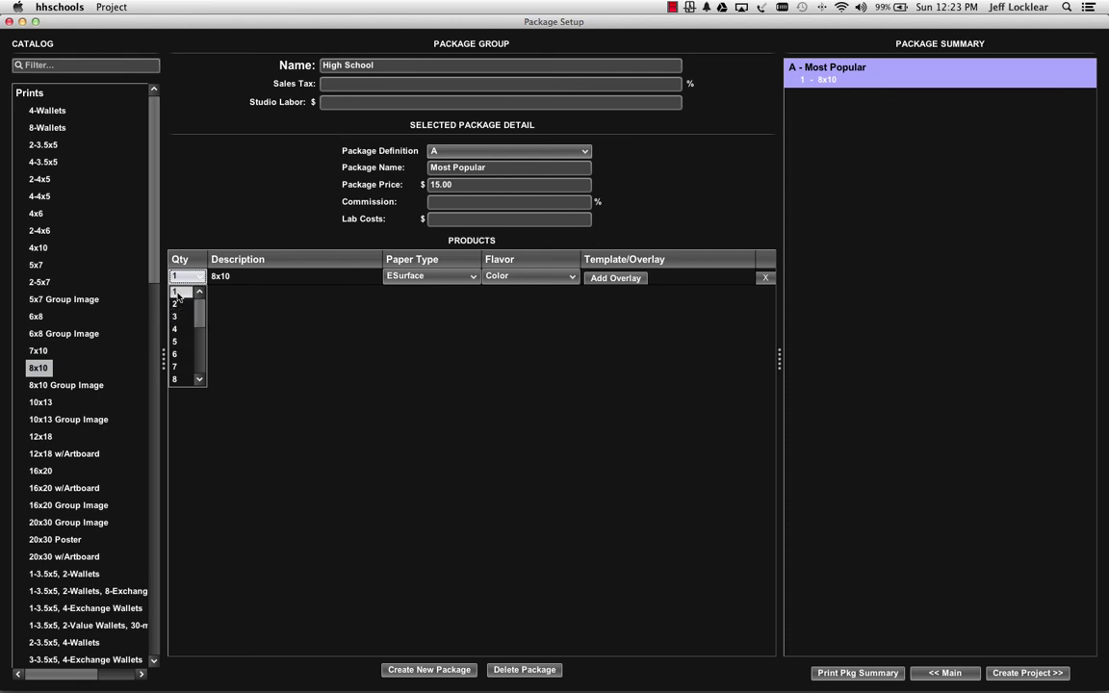
click(177, 293)
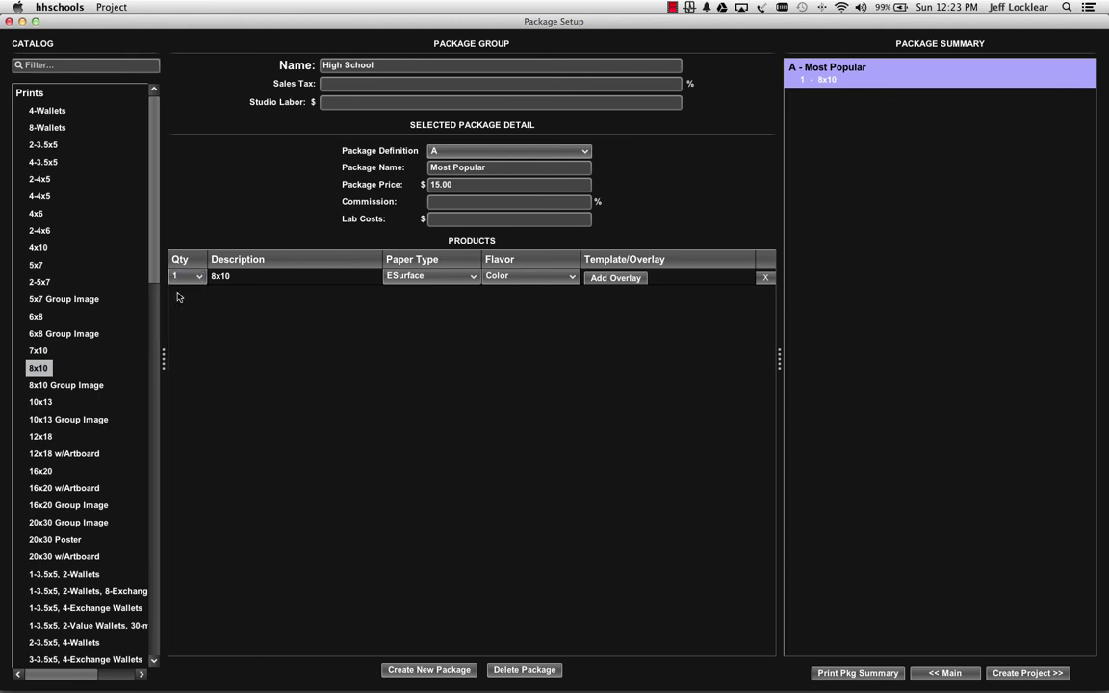
click(471, 278)
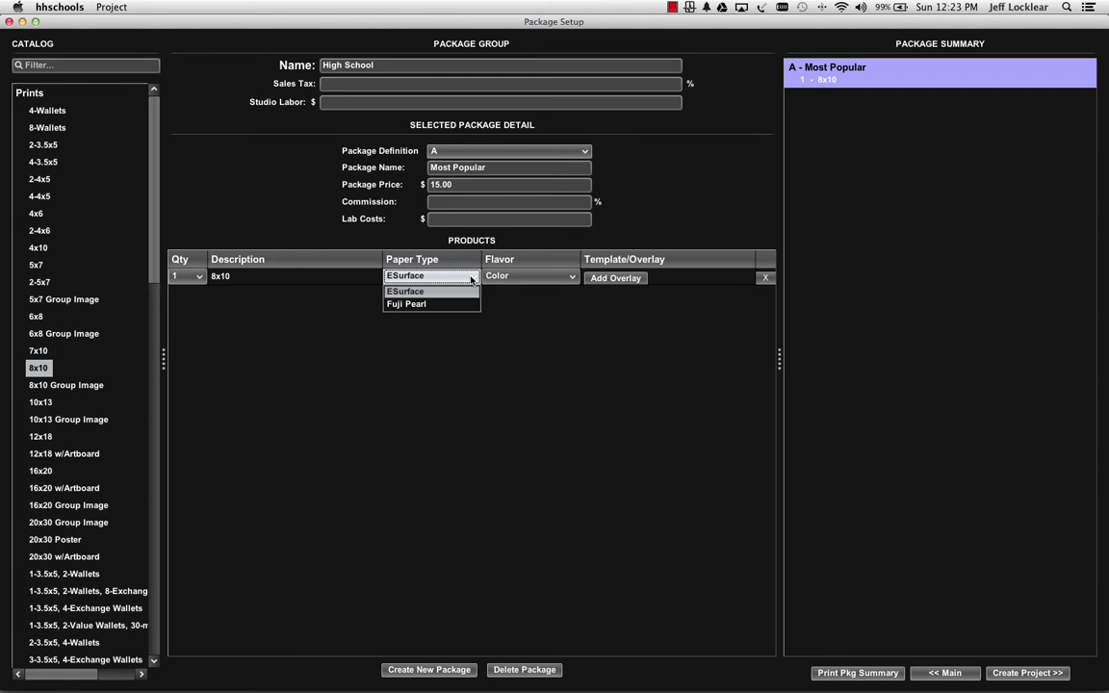
click(433, 290)
click(570, 278)
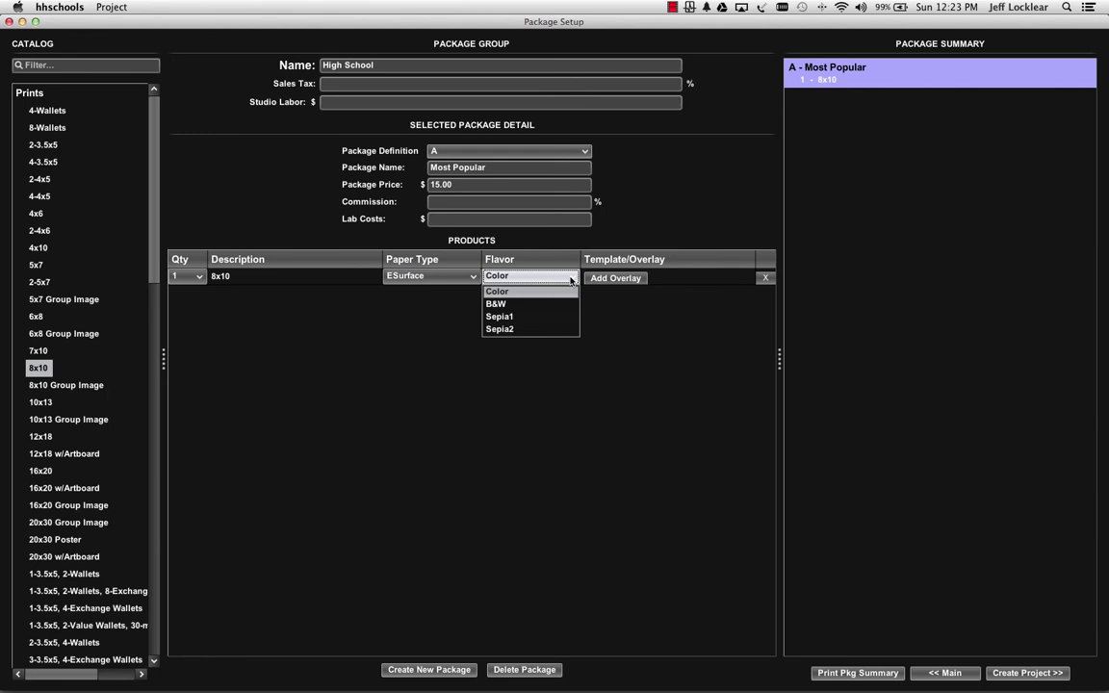
click(571, 279)
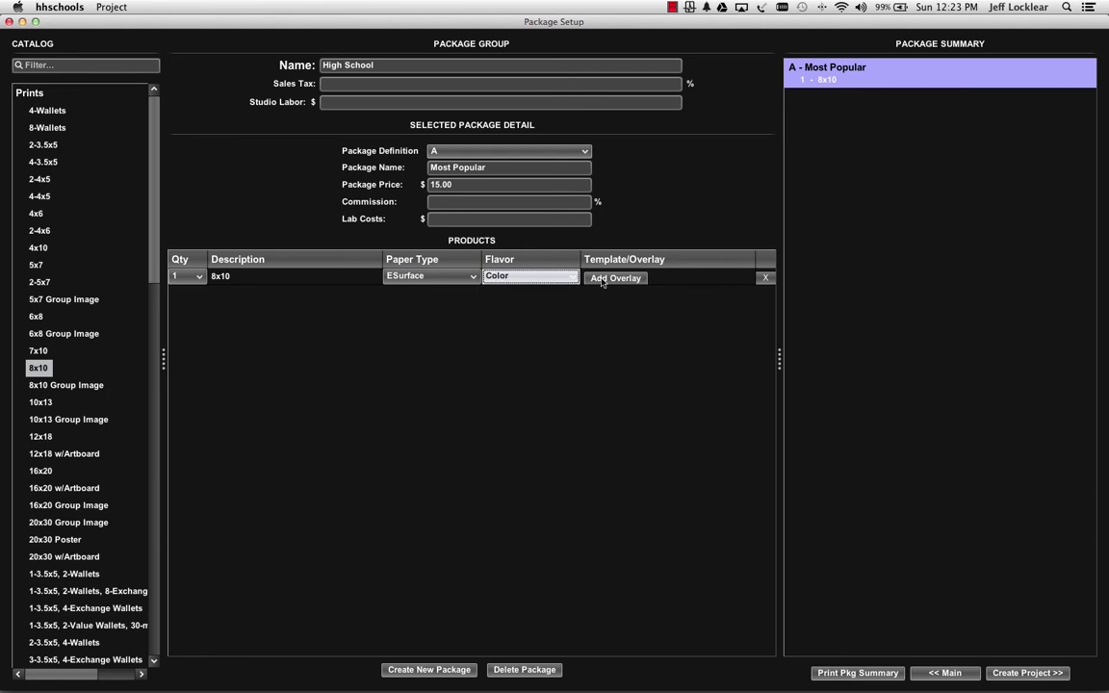
- Leave the 8x10 without an overlay and add a 2-5x7 and 8-Wallets to package A
click(615, 279)
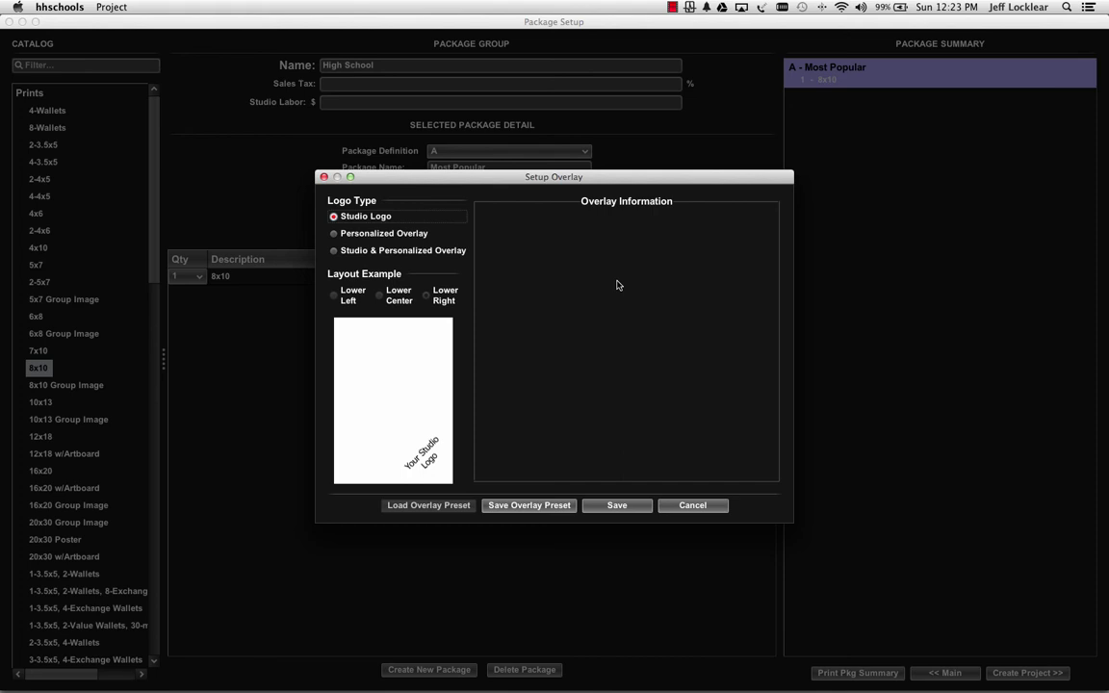
click(684, 506)
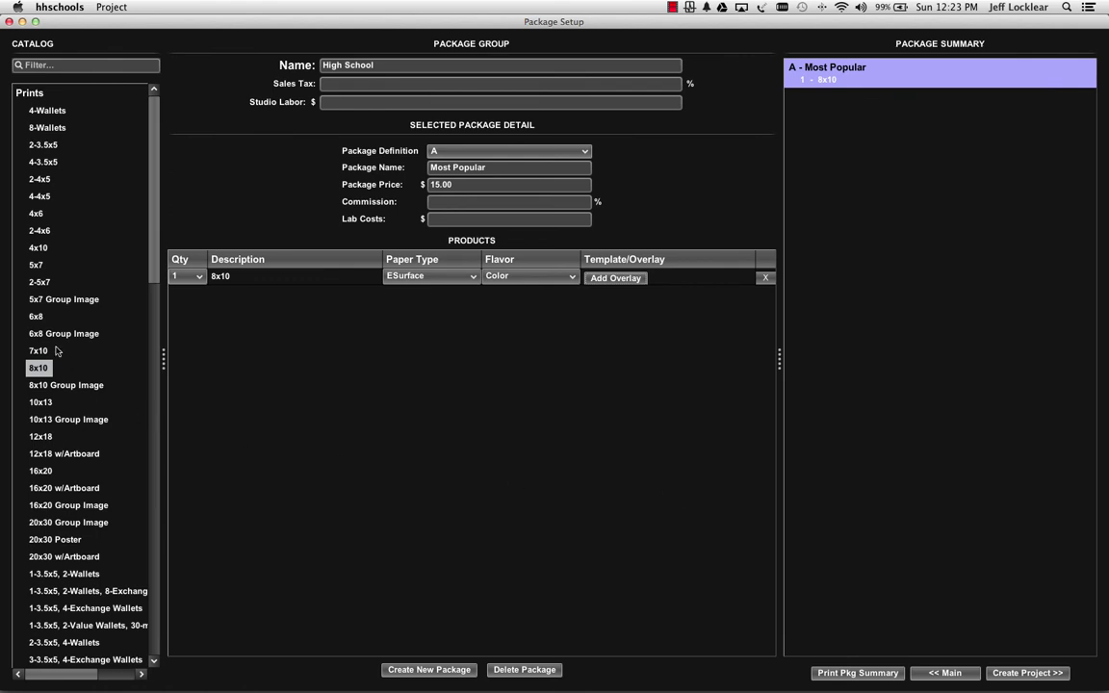
double_click(38, 282)
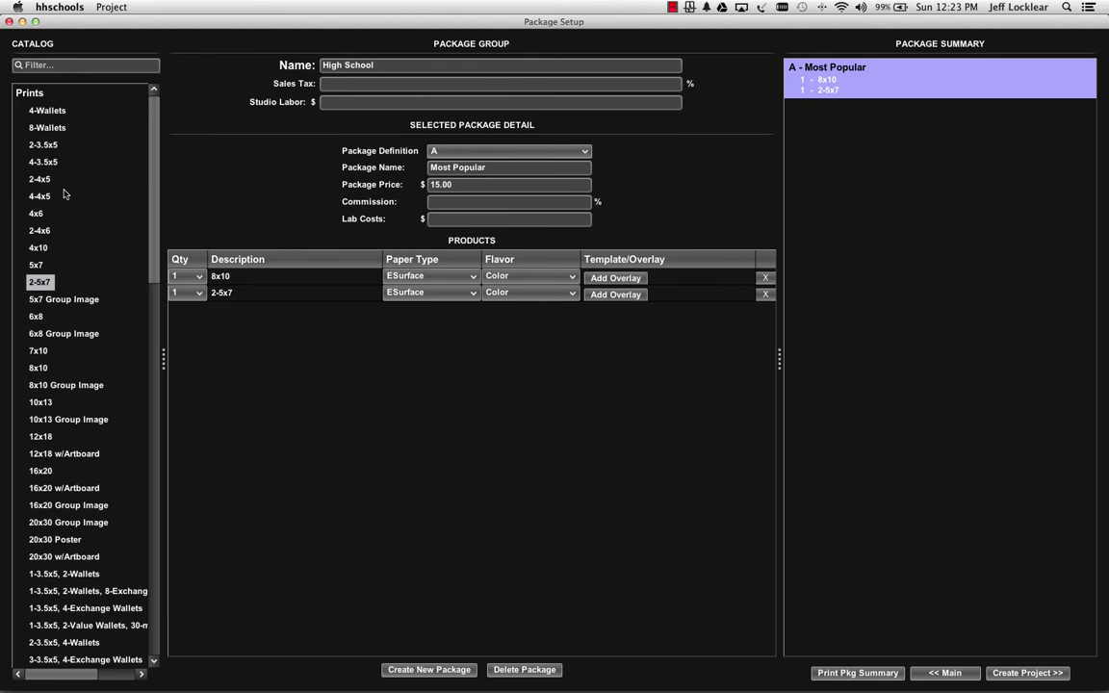
click(53, 131)
double_click(53, 131)
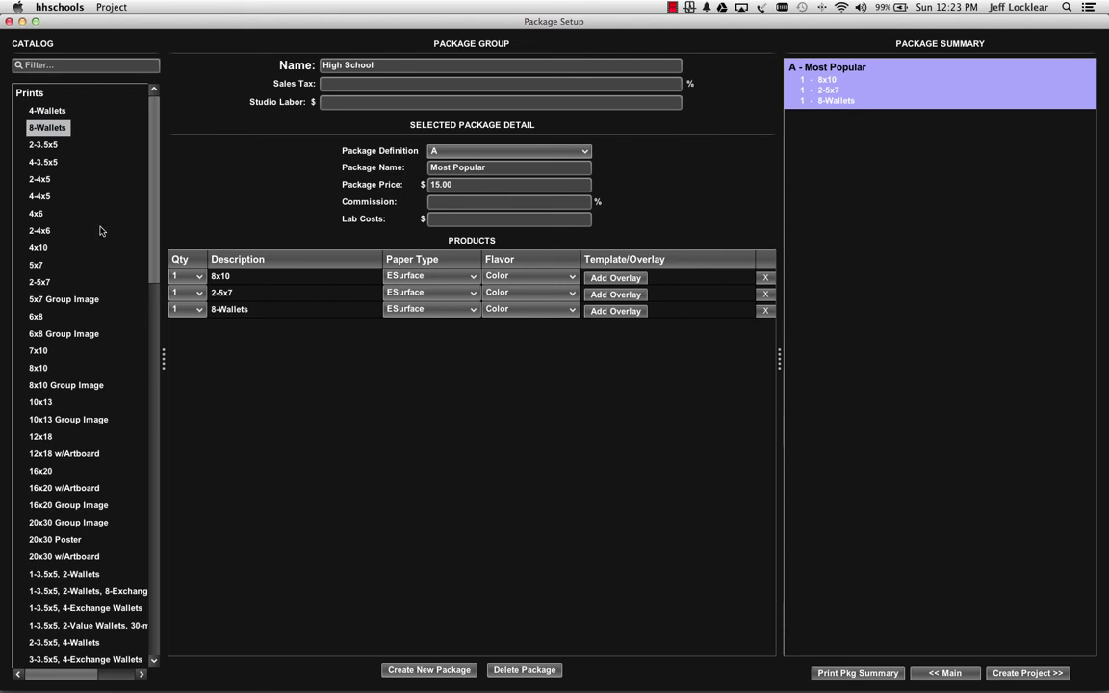
click(28, 94)
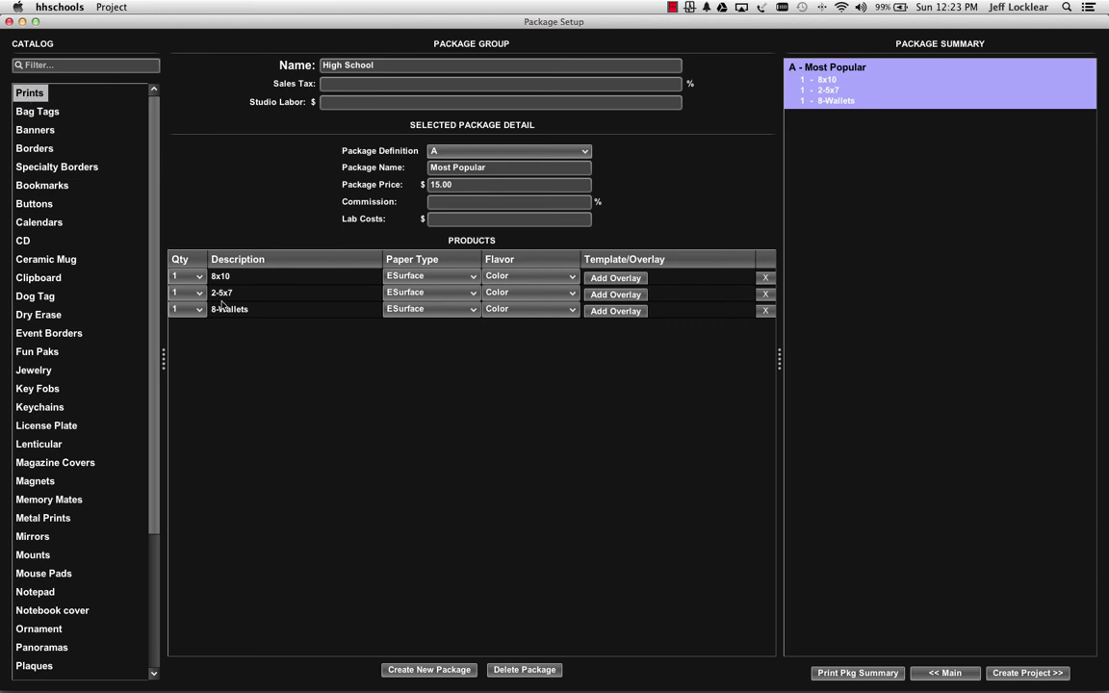
- Create package B named 'Home Run' with a price of 25.00
click(430, 670)
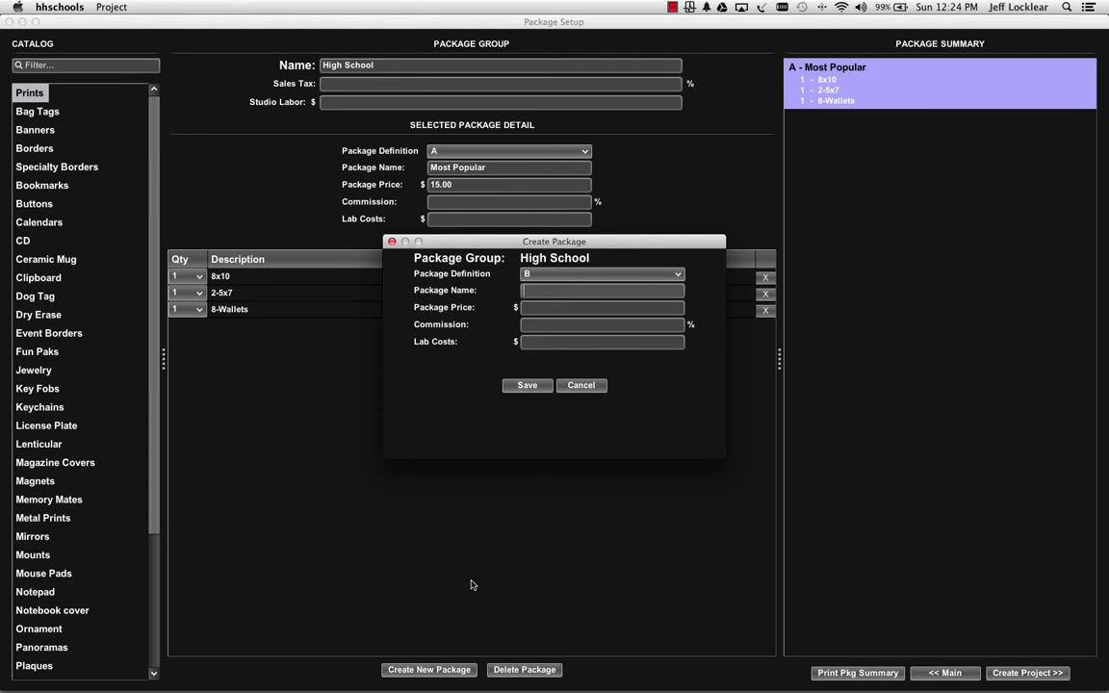
text(Home R)
text(un)
key(Tab)
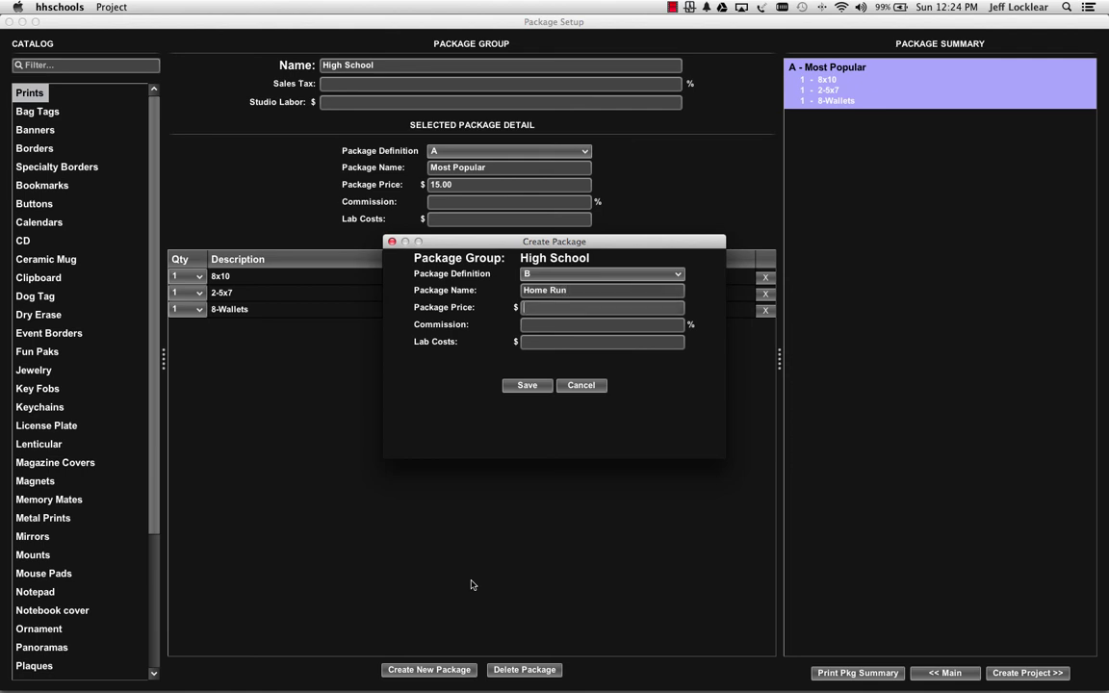
text(25.00)
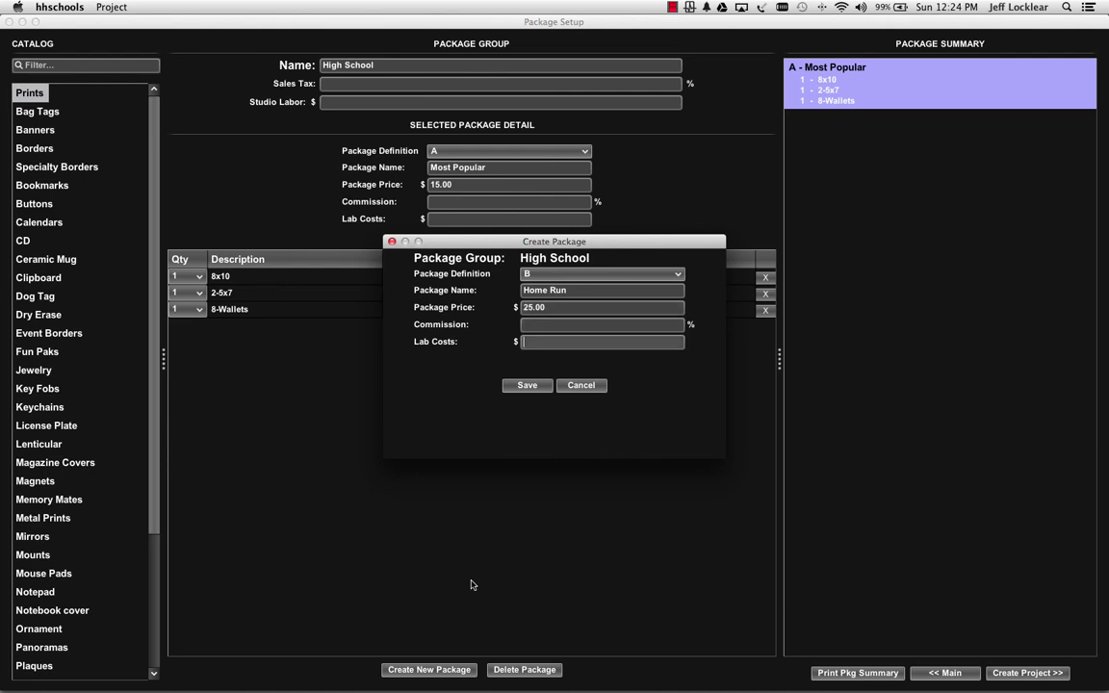
key(Return)
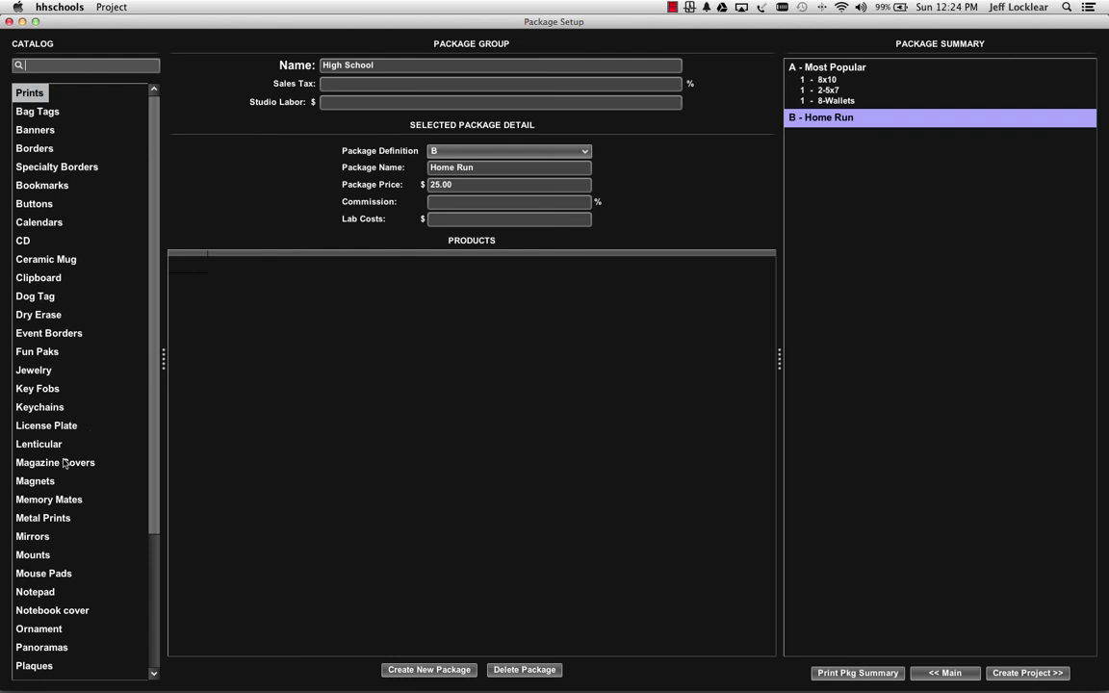
- Add an 8x10 Memory Mate from Memory Mates to Home Run and pick the Fire Black template
click(46, 500)
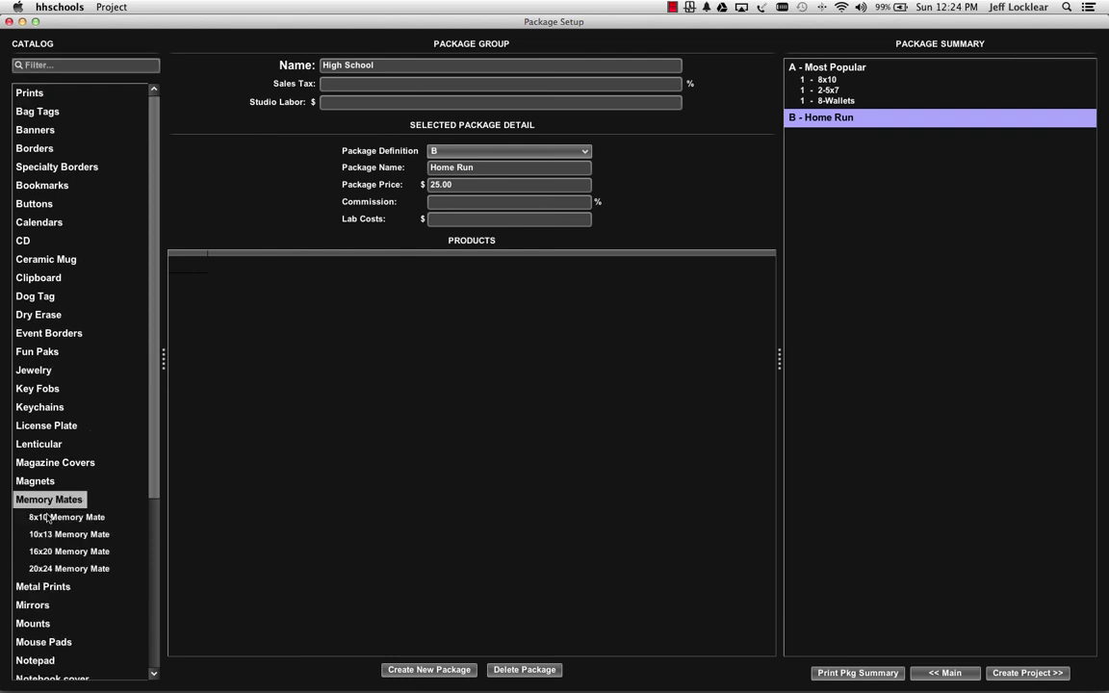
double_click(48, 520)
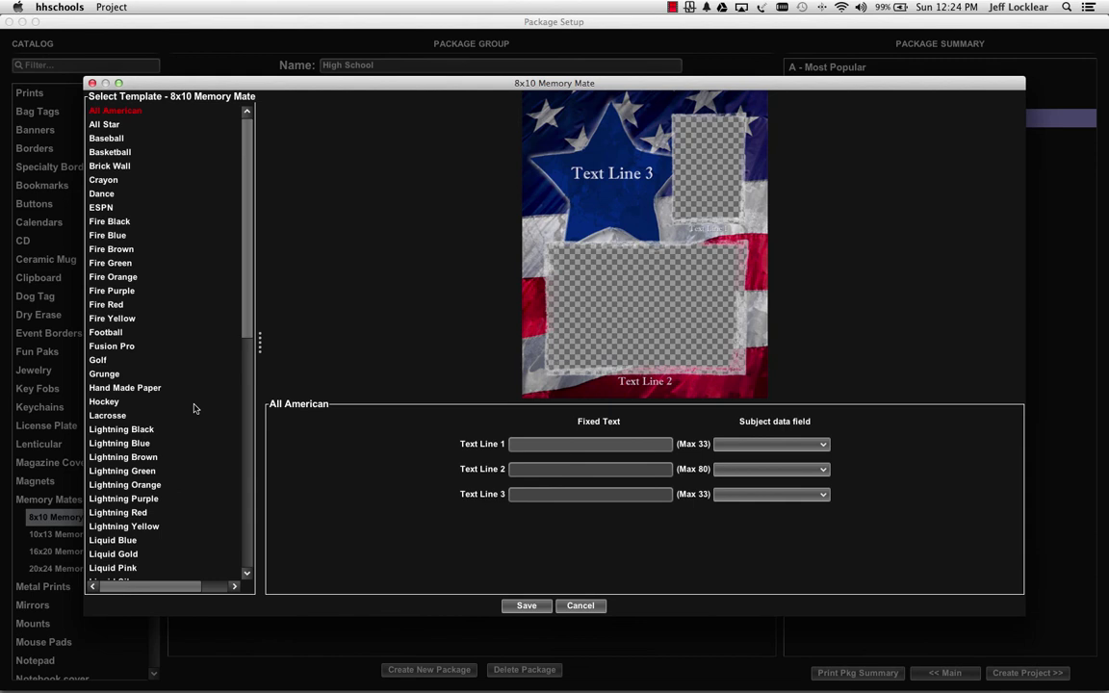
click(110, 223)
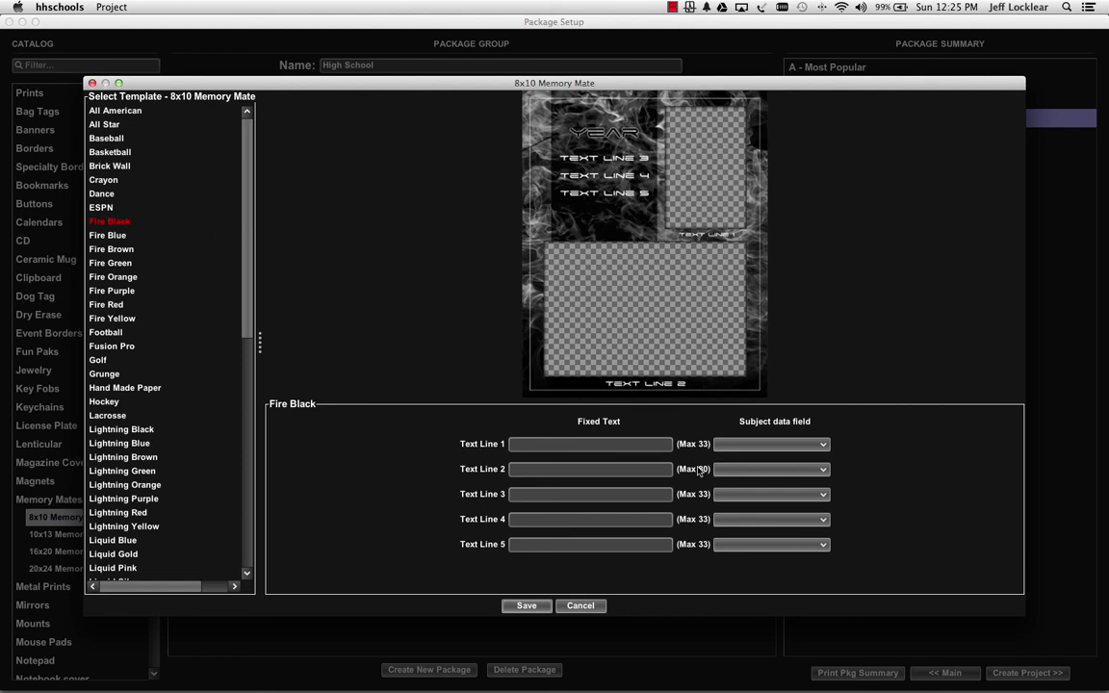
- Link Fire Black Text Line 1 to FullName and Text Line 2 to TeamName
click(774, 445)
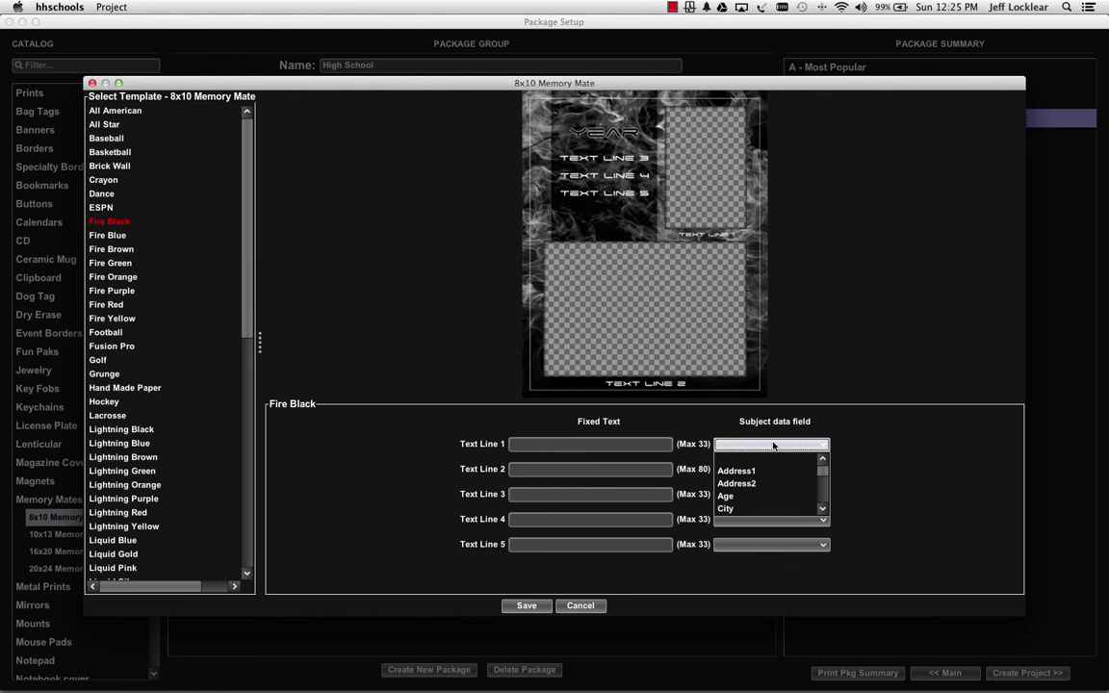
text(f)
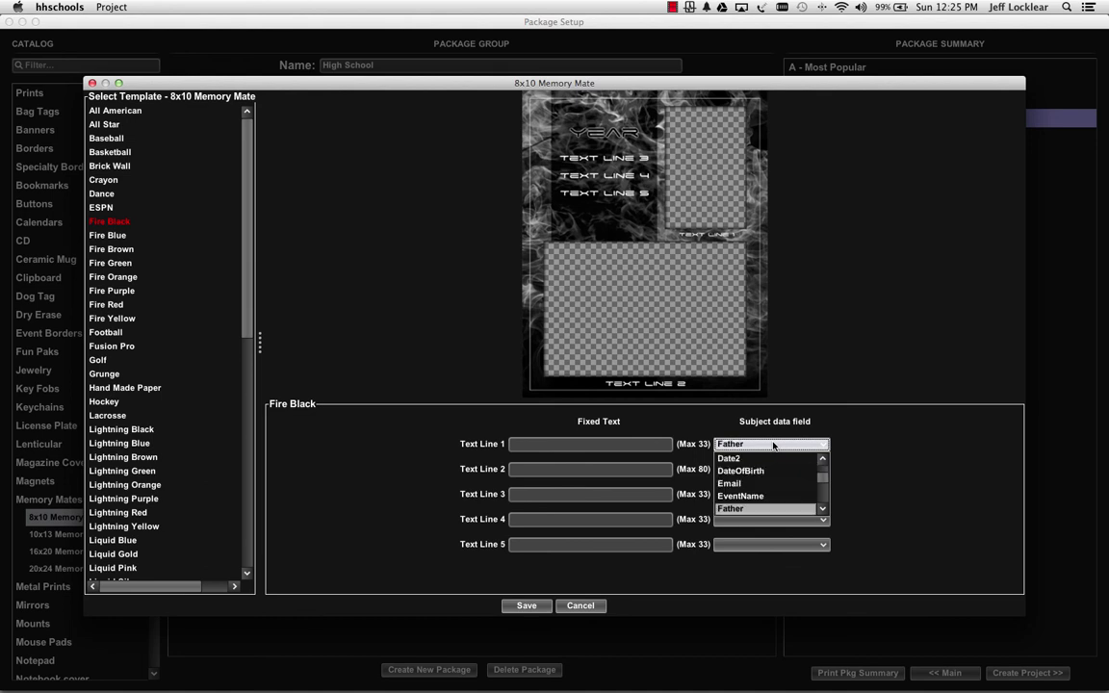
key(Down)
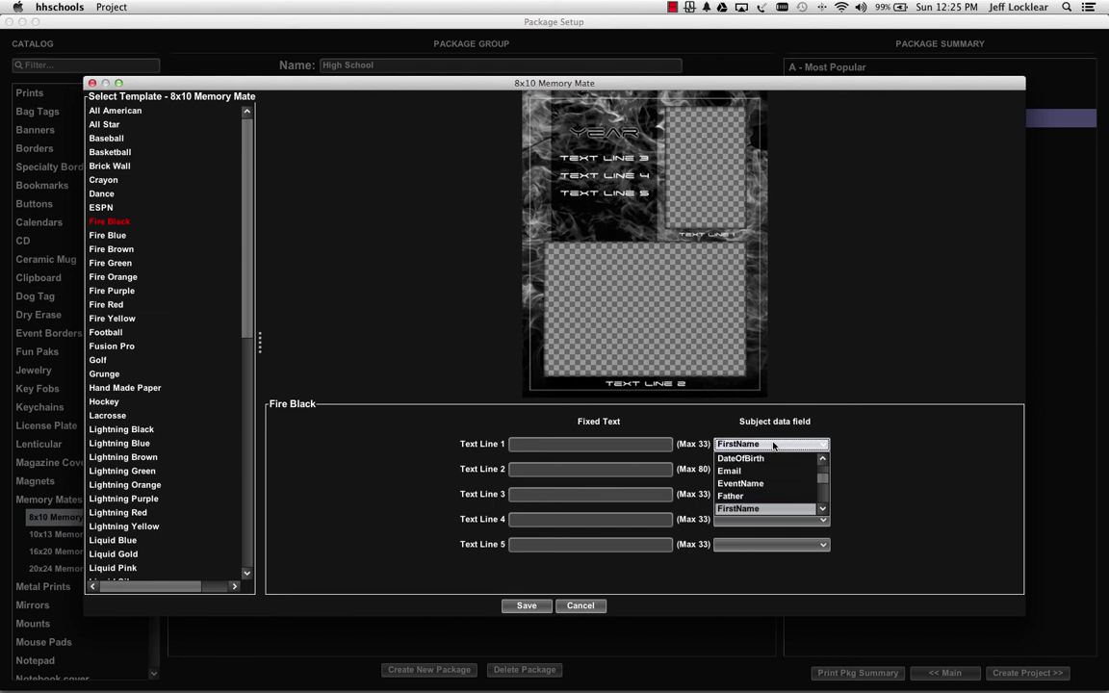
key(Down)
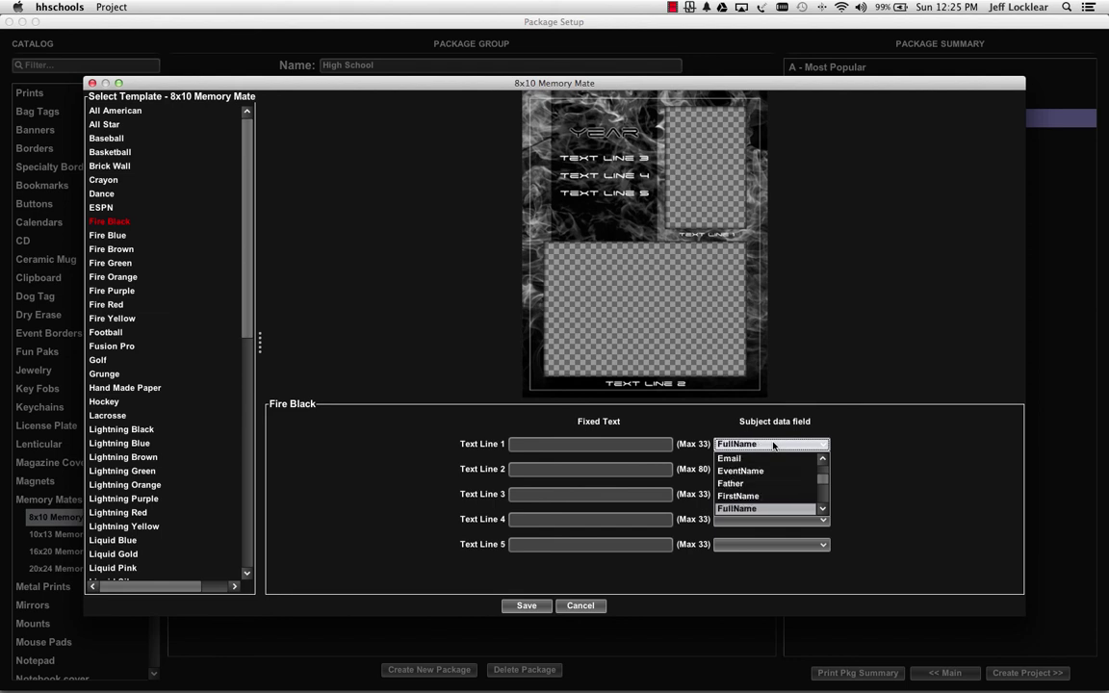
key(Return)
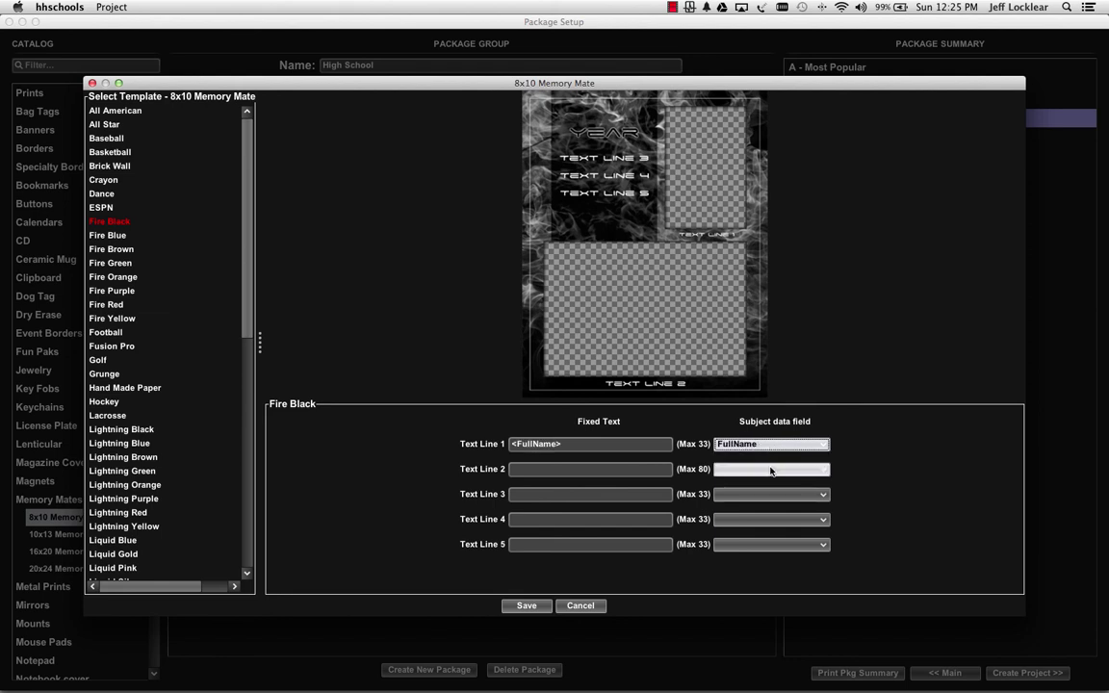
click(770, 470)
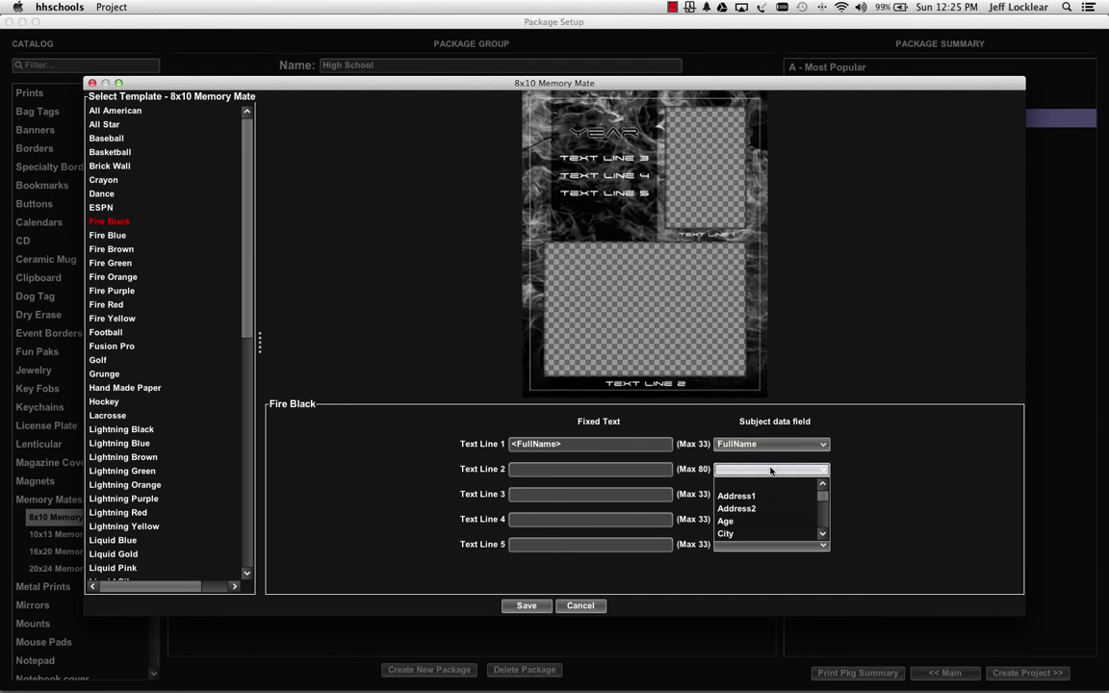
key(t)
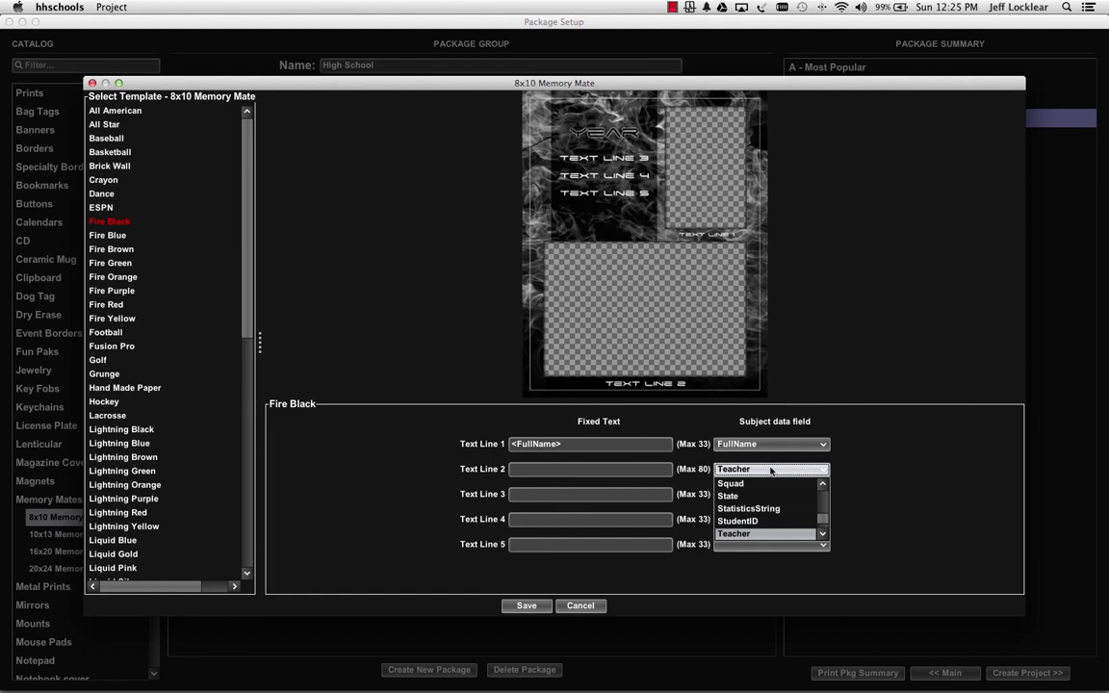
key(Down)
key(Down)
key(Return)
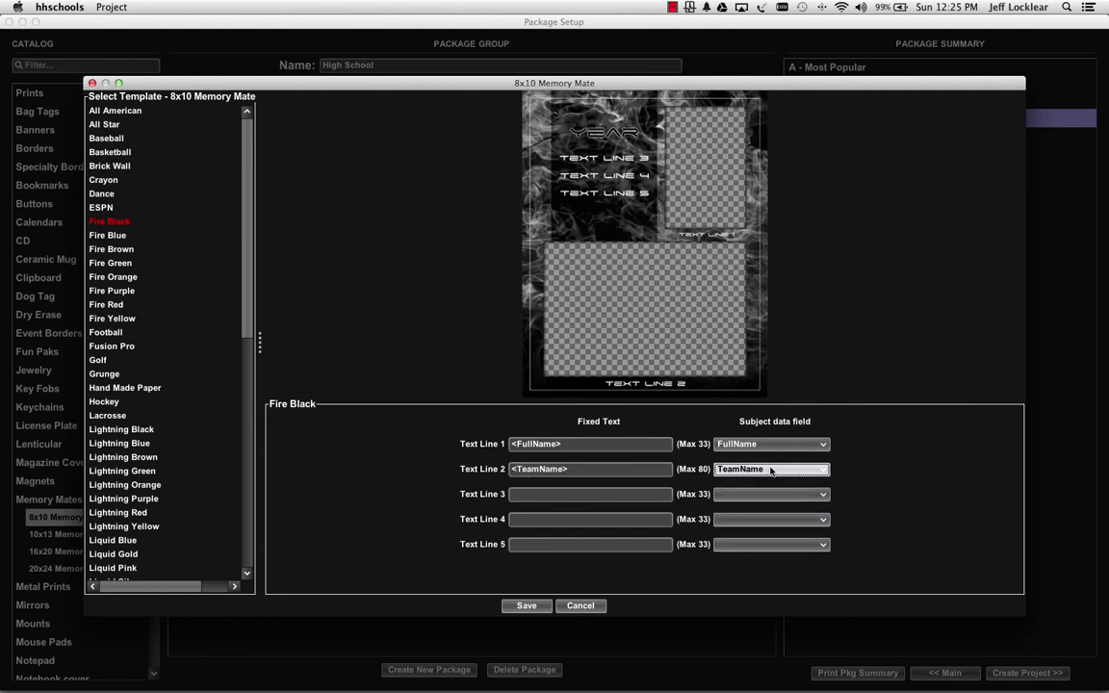
- Link Text Lines 3–5 to League, TeamName and SchoolName, then save the memory mate
click(769, 495)
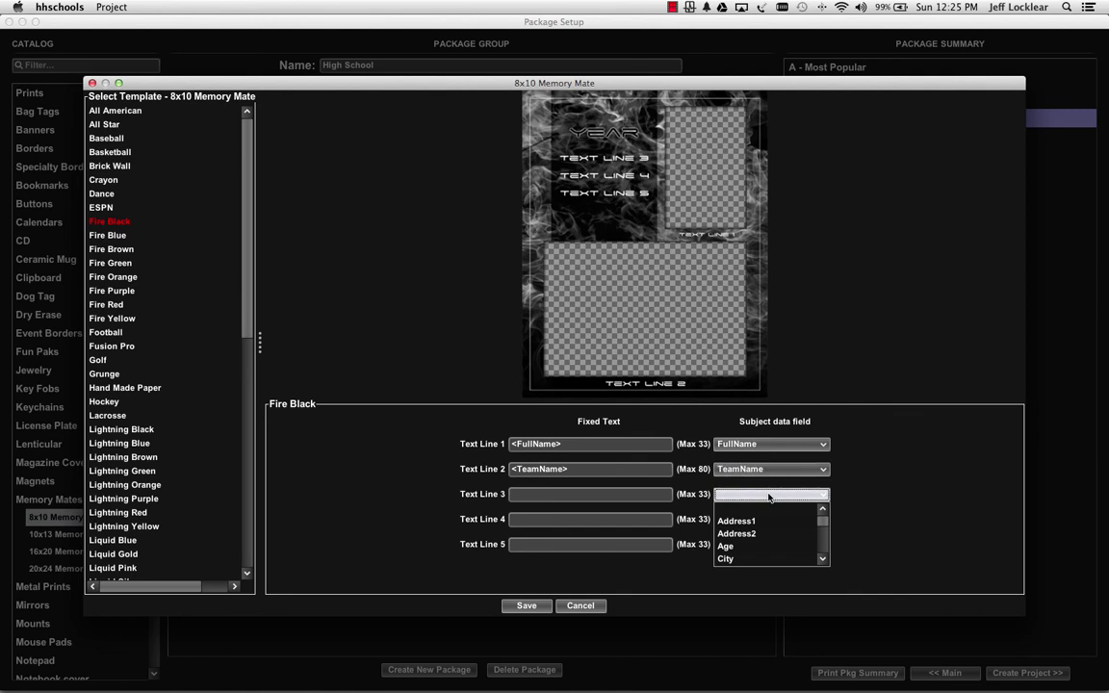
text(le)
key(Return)
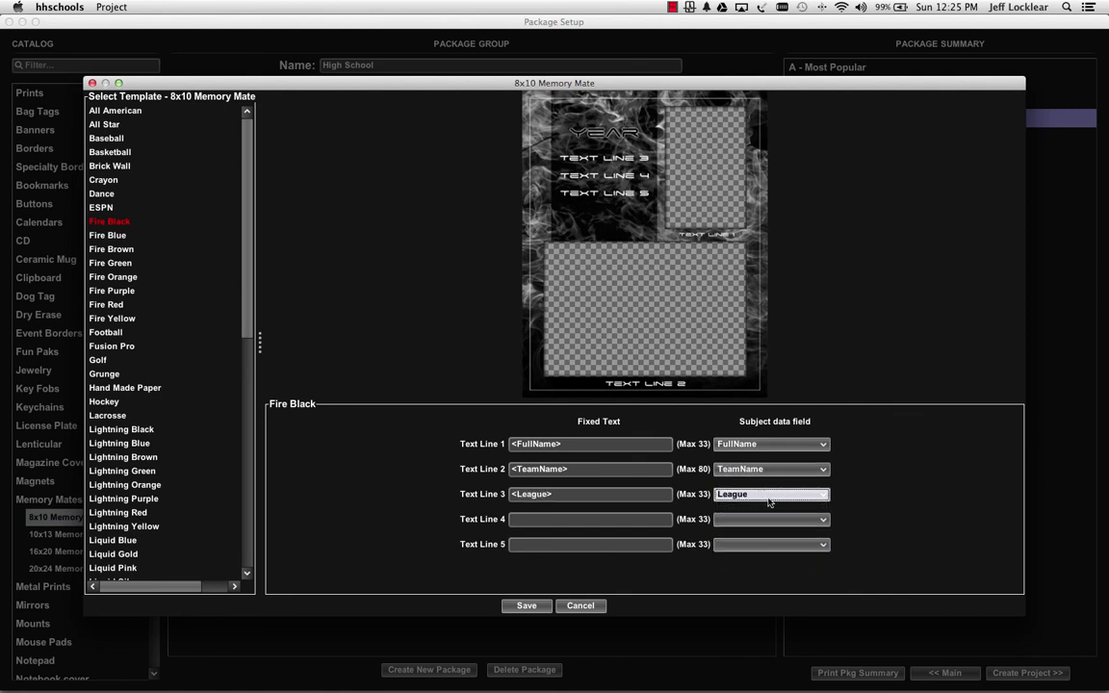
click(771, 520)
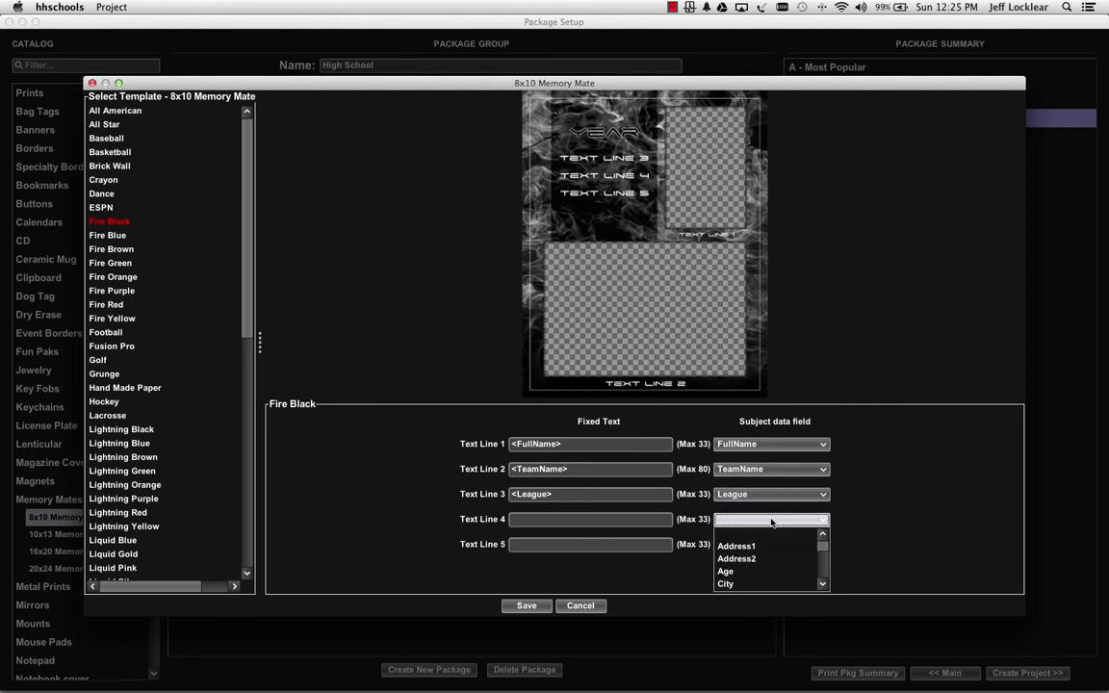
text(team)
key(Return)
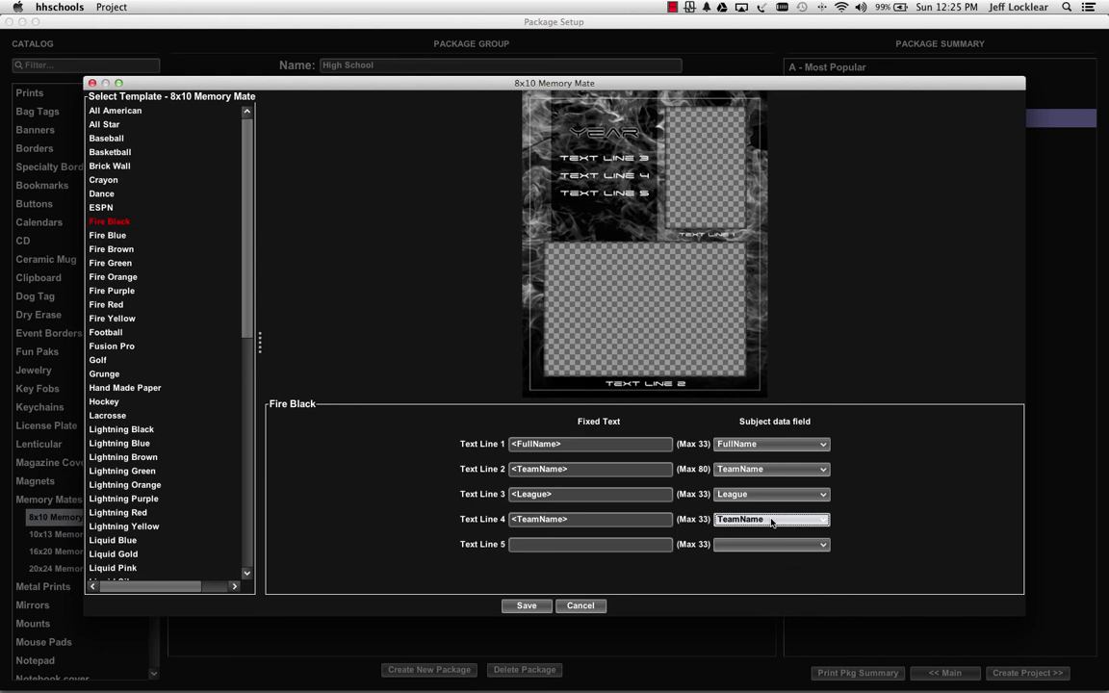
click(772, 545)
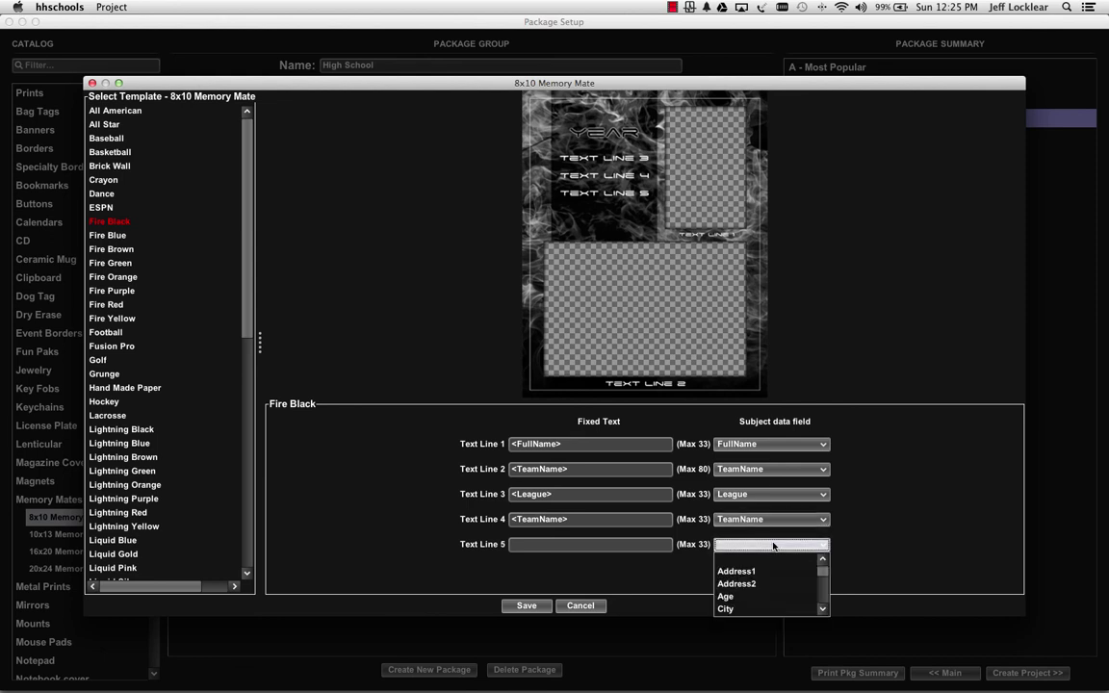
text(schooln)
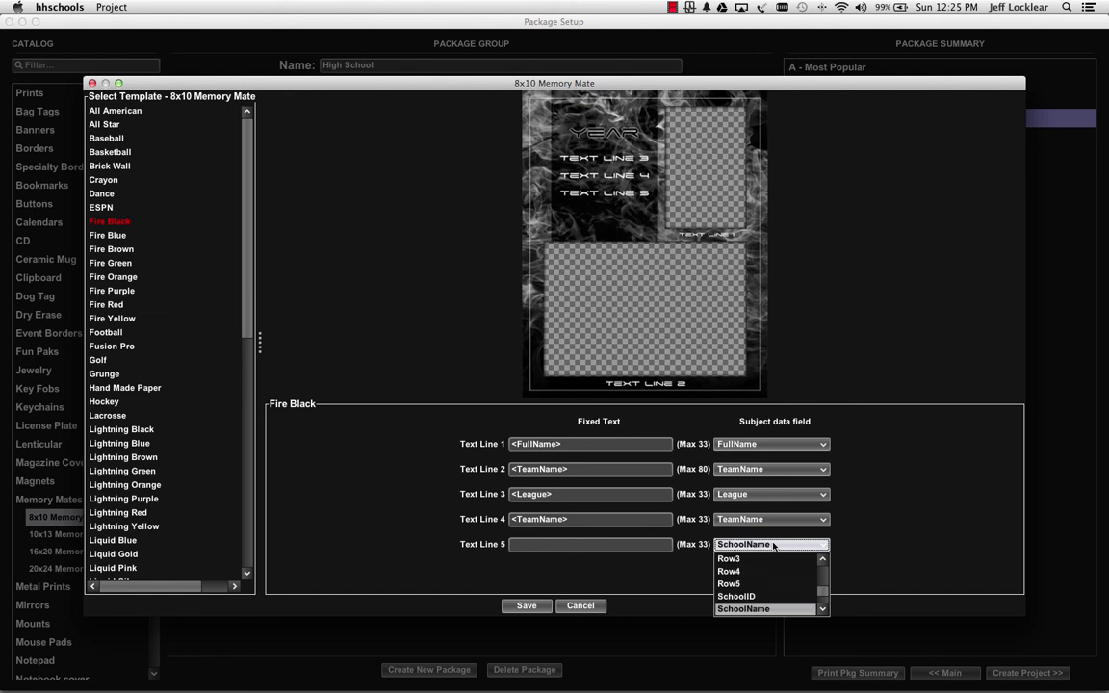
key(Return)
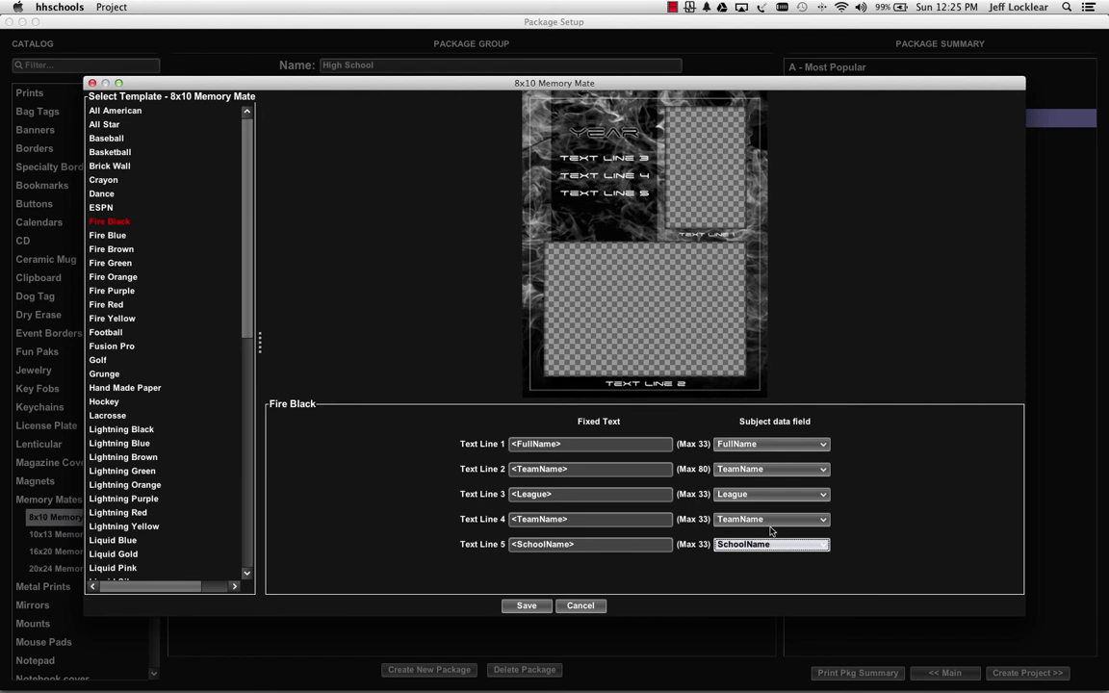
click(527, 605)
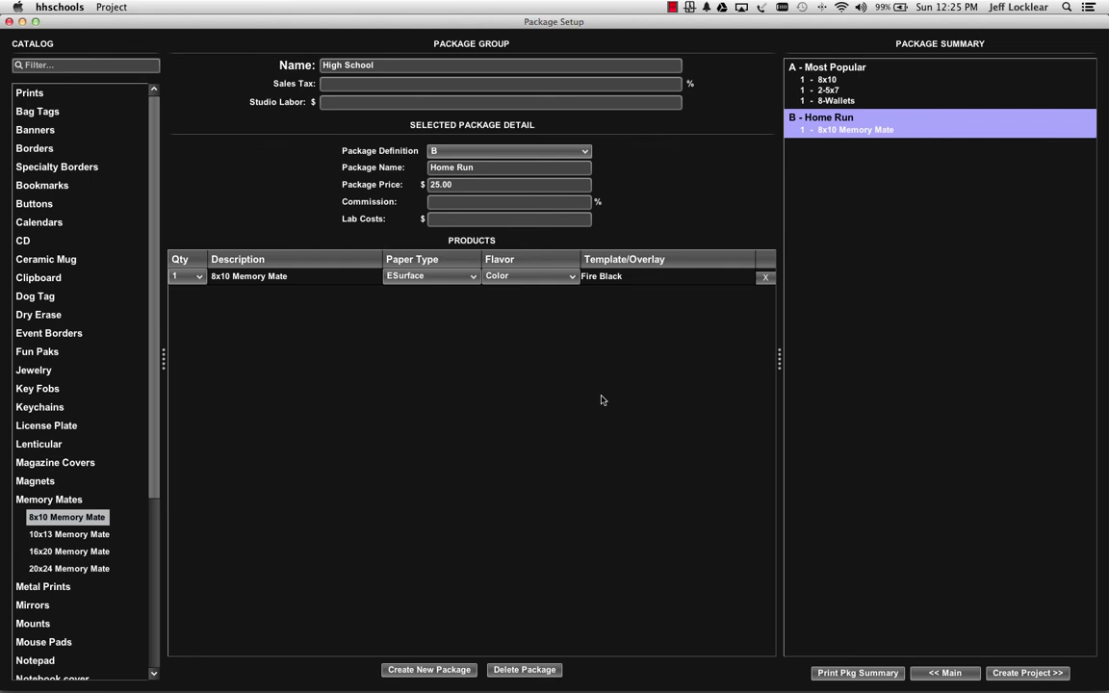
- Recheck the Fire Black template settings unchanged, then collapse Memory Mates in the catalog
click(608, 278)
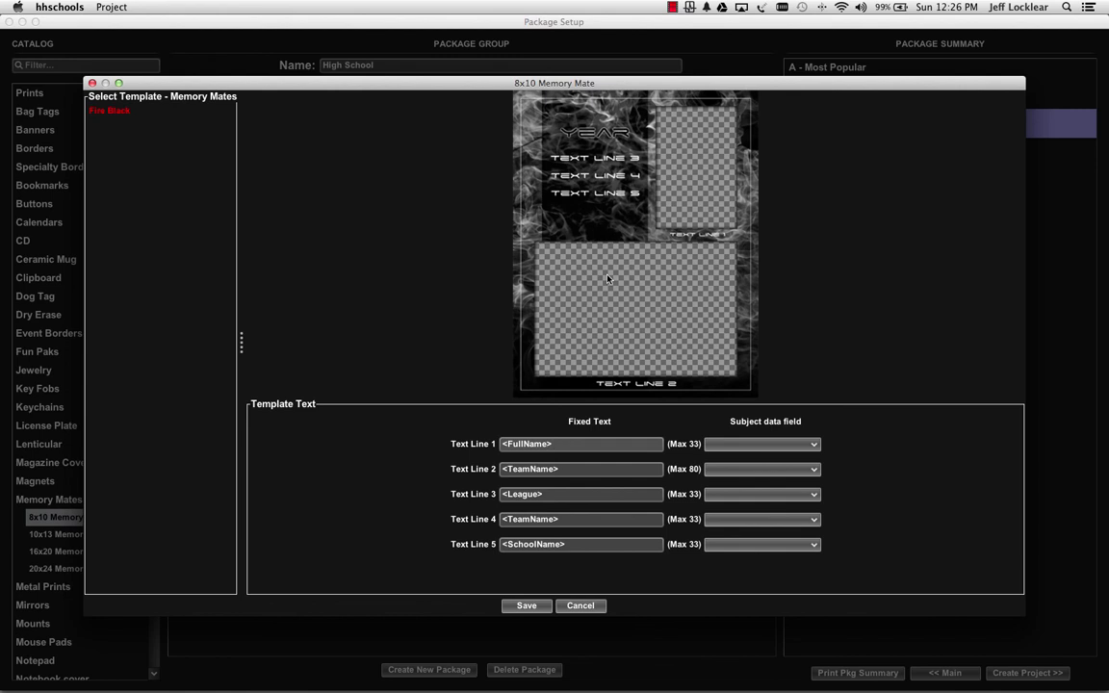
click(536, 605)
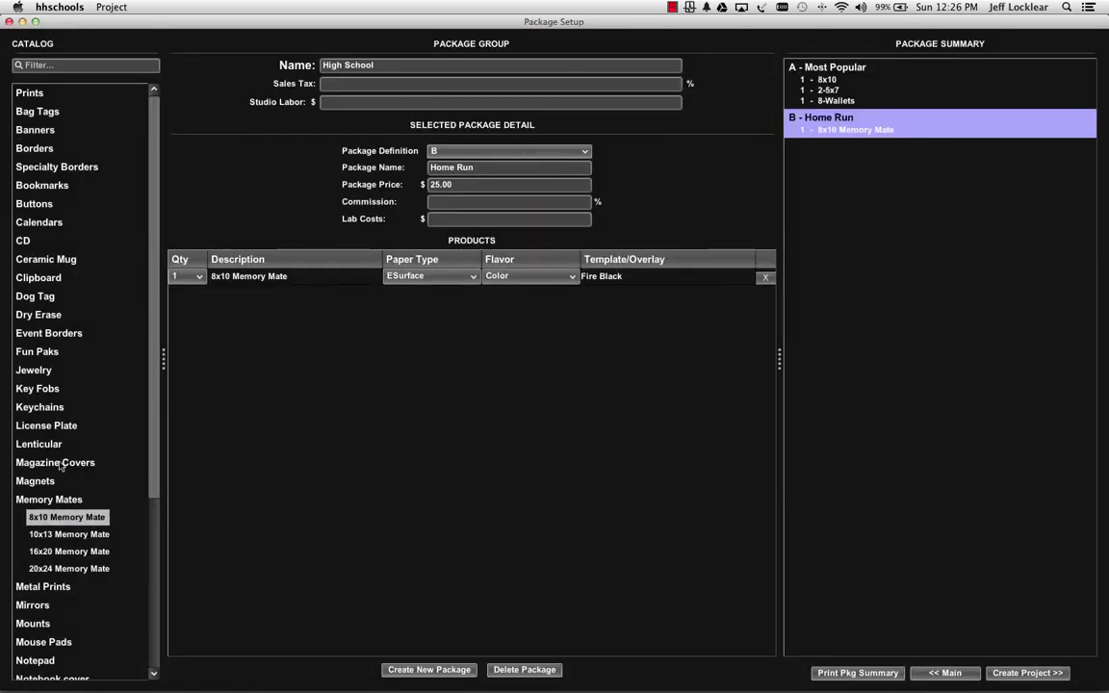
click(49, 499)
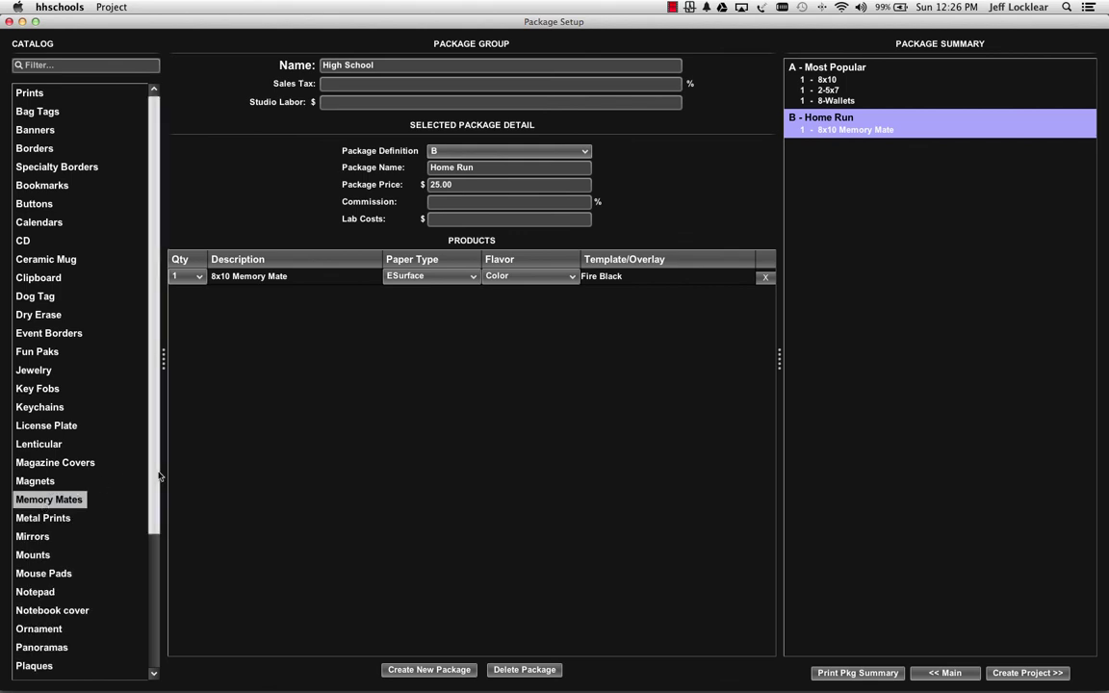
scroll(135, 539, down, 5)
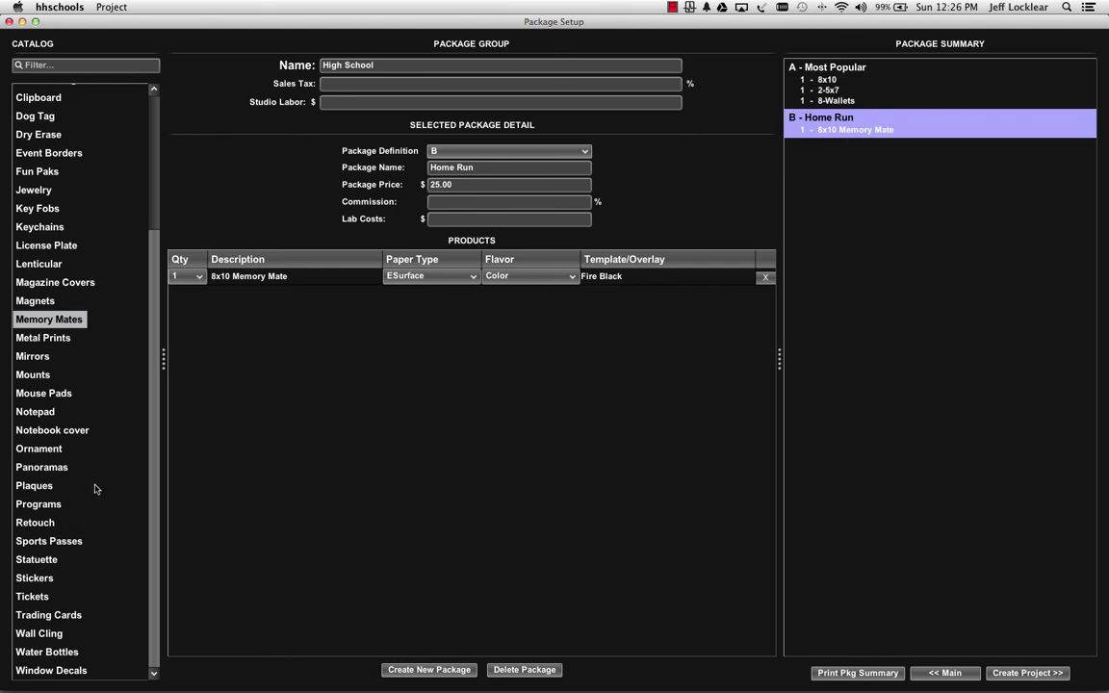
scroll(94, 489, up, 5)
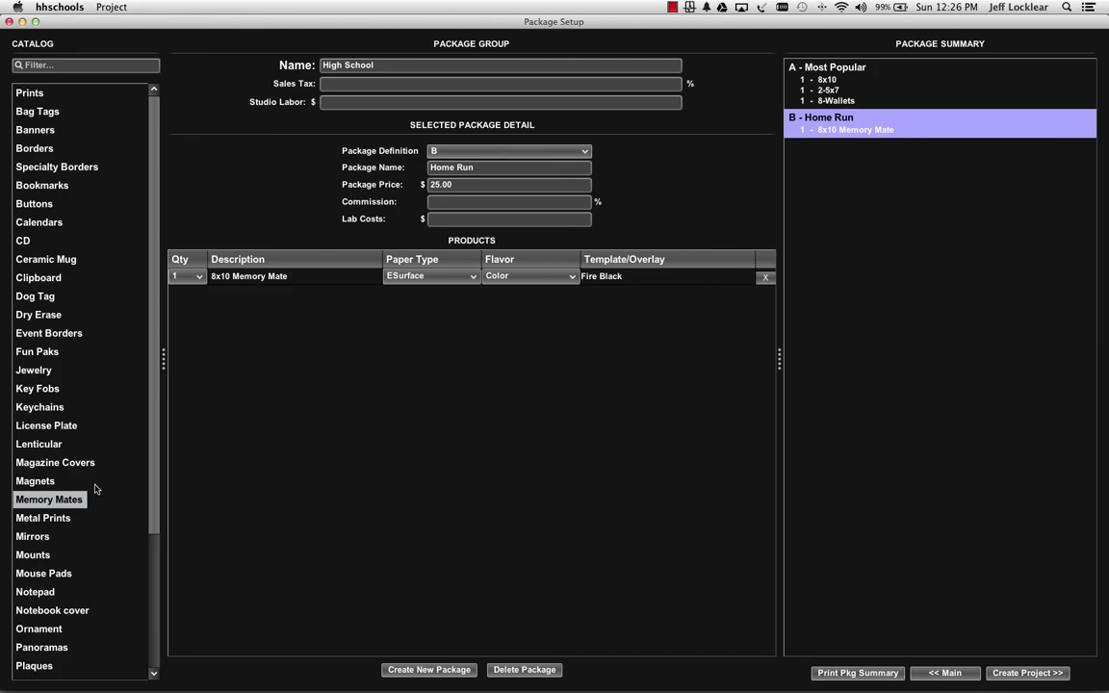